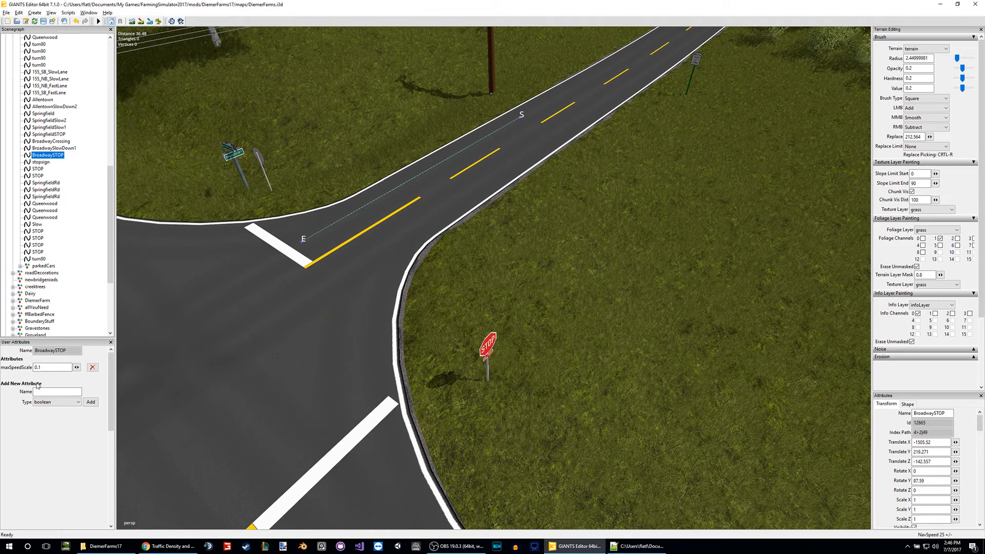
Examine the maxSpeedScale attributes and road positions of the BroadwaySTOP and BroadwaySlowDown1 traffic splines
left_click_drag(46, 369, 33, 371)
left_click(45, 369)
left_click(61, 148)
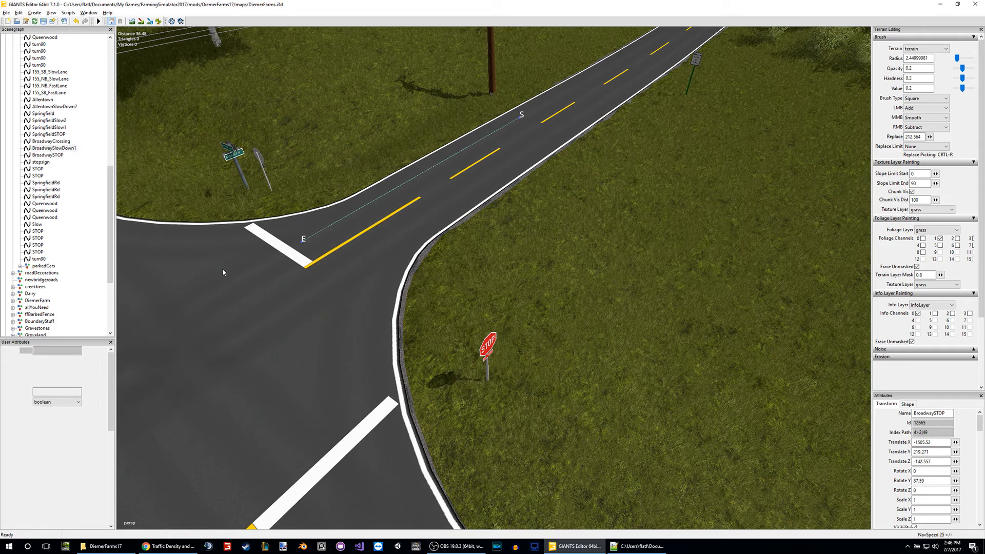
left_click_drag(406, 293, 190, 231, "alt")
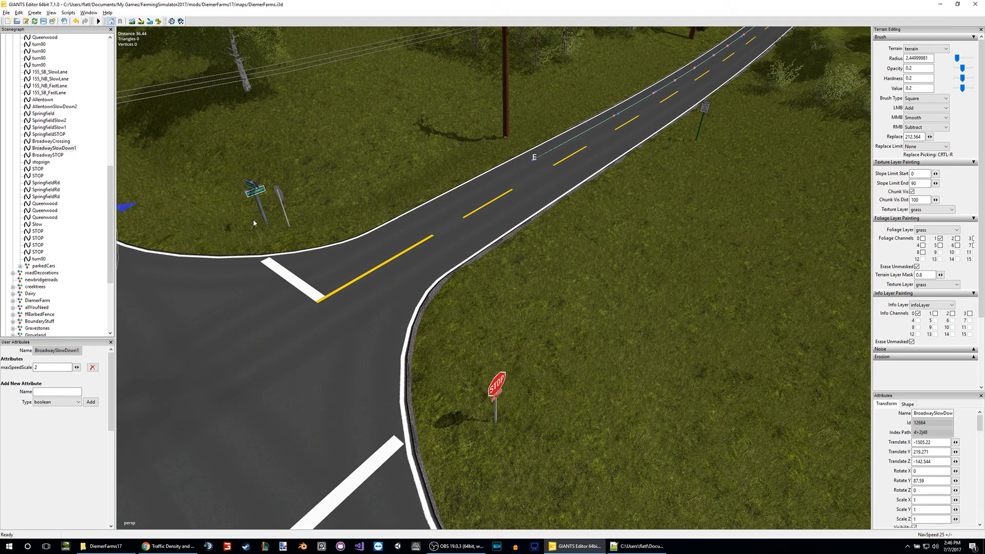
left_click(60, 148)
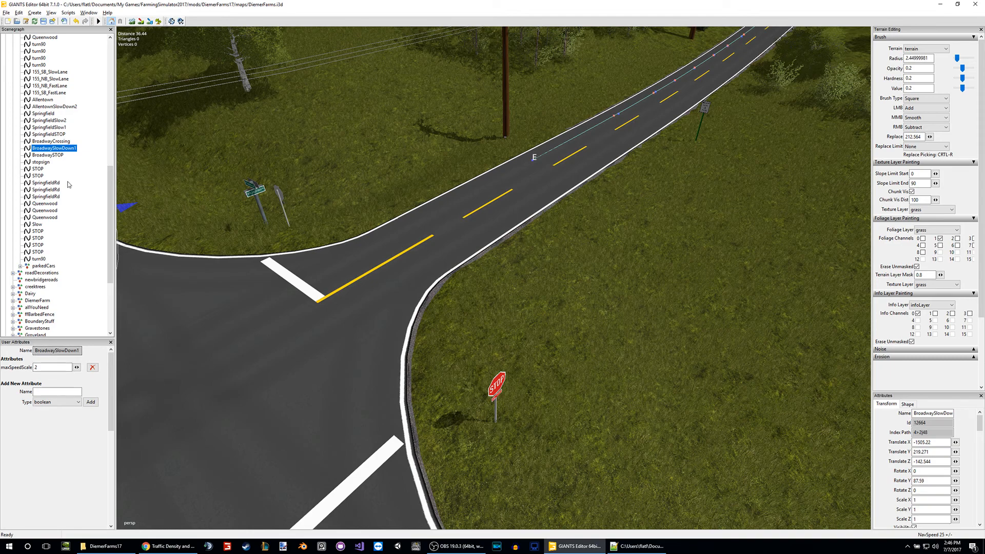
left_click(53, 155)
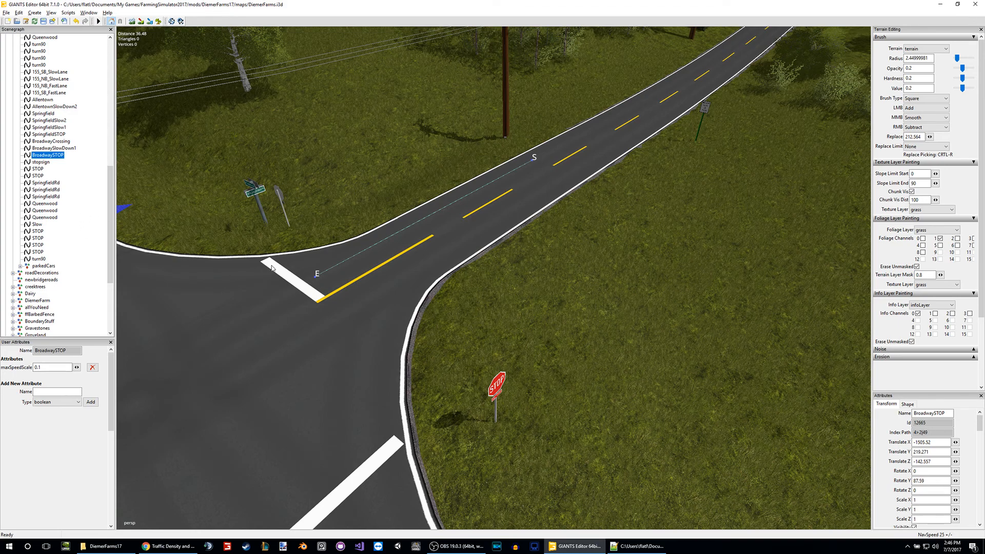
left_click_drag(272, 268, 251, 274, "alt")
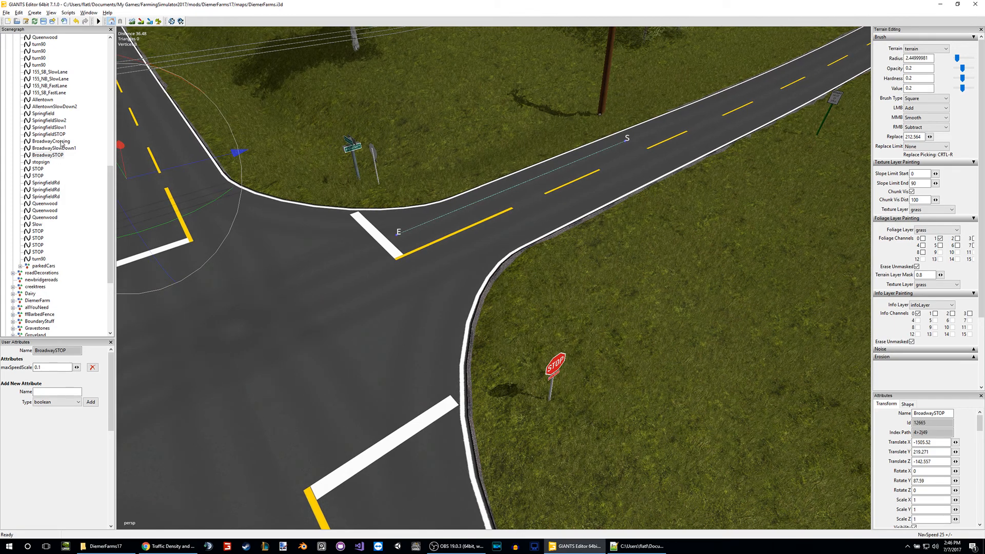
Inspect the BroadwayCrossing spline's maxSpeedScale attribute and follow its path across the intersection
left_click(61, 135)
left_click(50, 141)
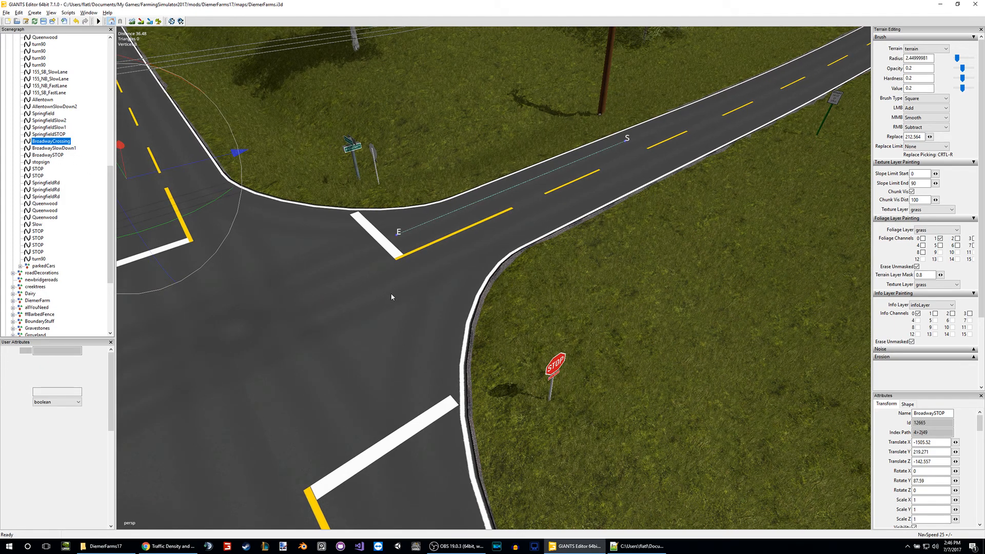
left_click_drag(440, 301, 271, 286, "alt")
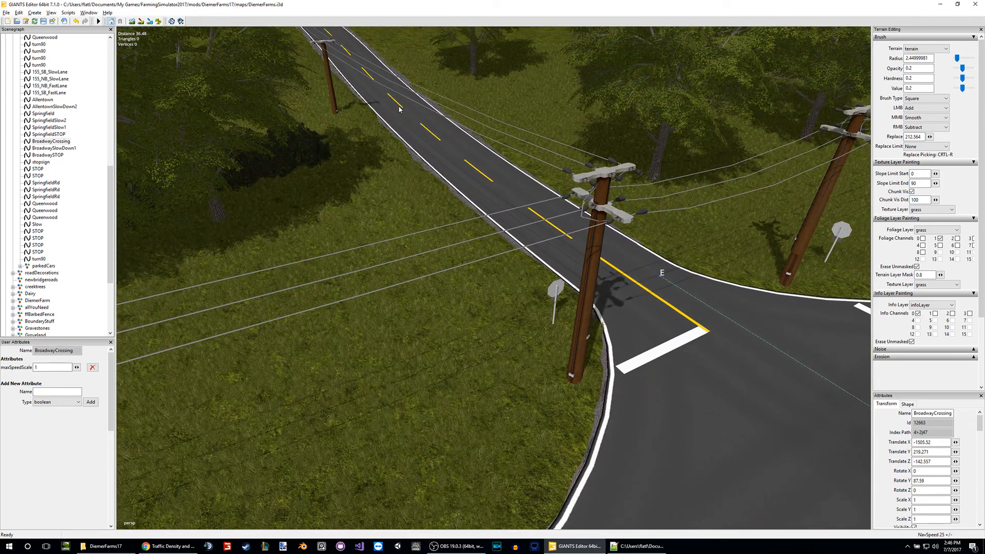
left_click_drag(405, 208, 494, 295, "alt")
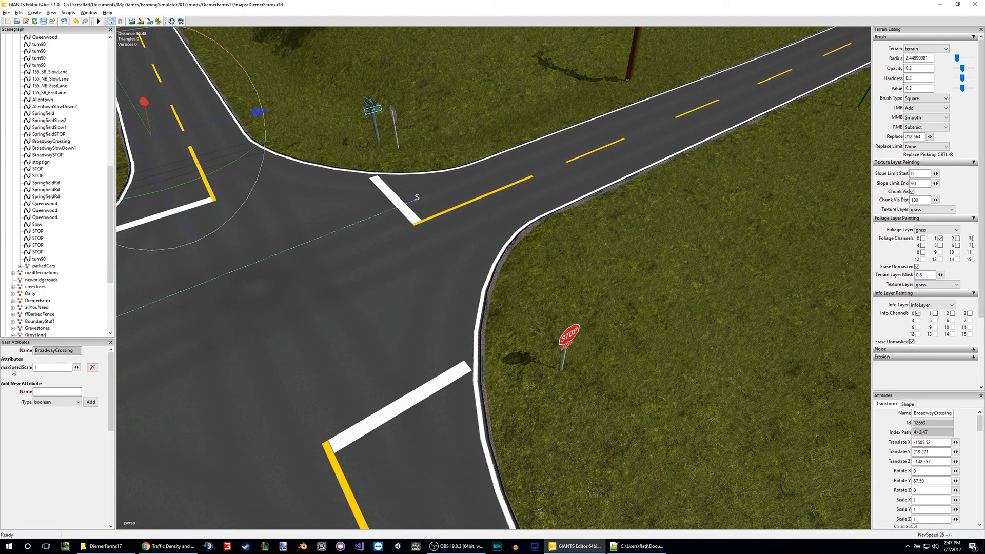
Choose float as the type for a new user attribute on BroadwayCrossing and activate its name field
left_click(48, 407)
left_click(51, 404)
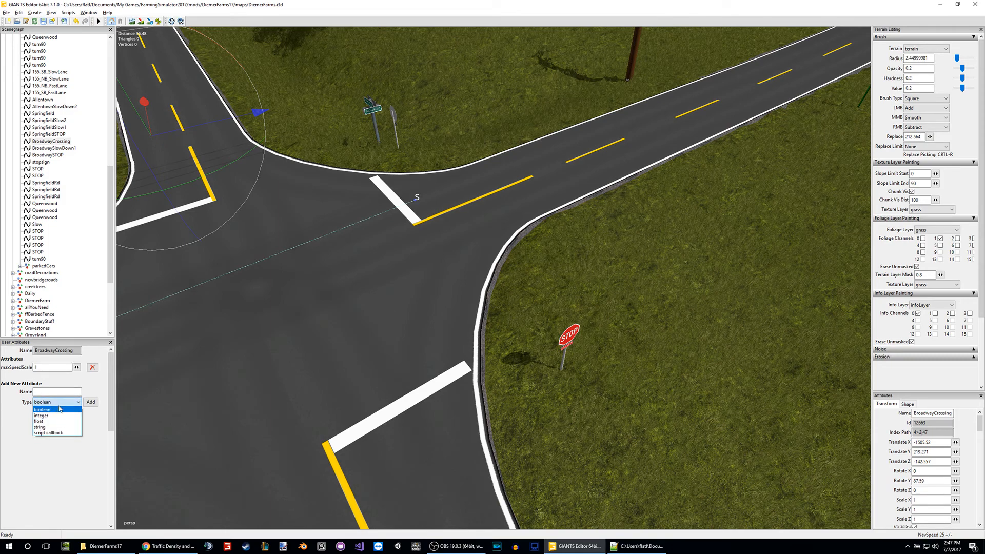
left_click(52, 421)
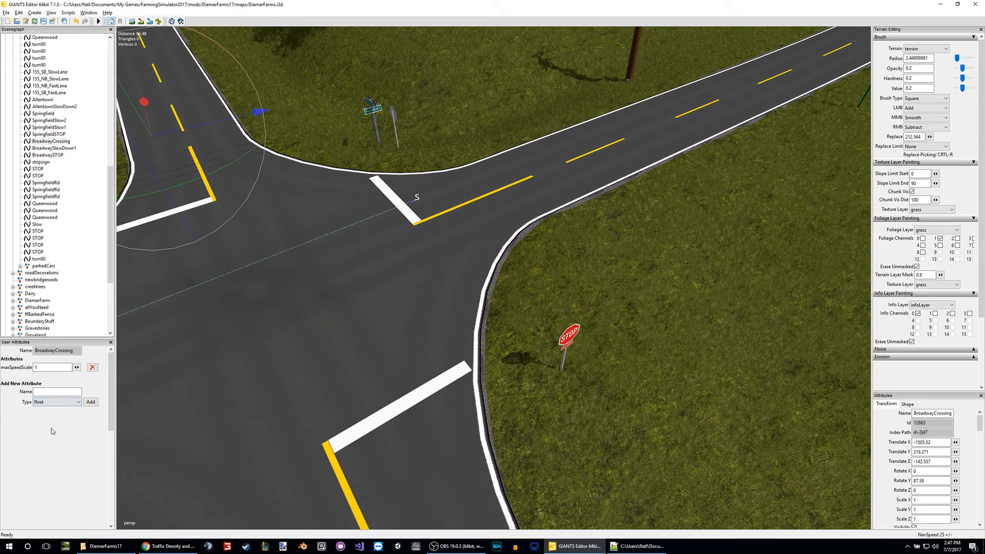
left_click(52, 391)
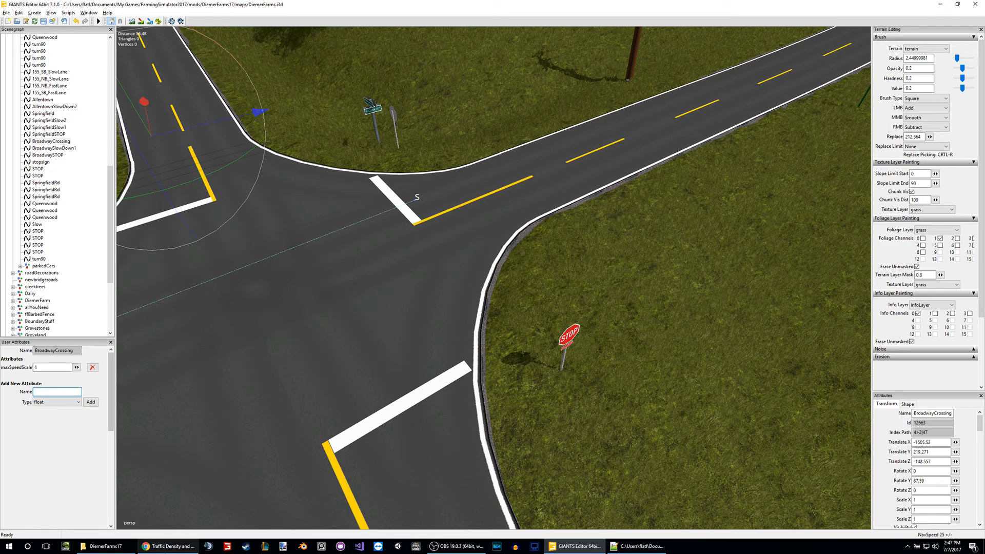
Switch to File Explorer and open the Farming Simulator 17 data/maps folder inside steamapps/common
left_click(105, 545)
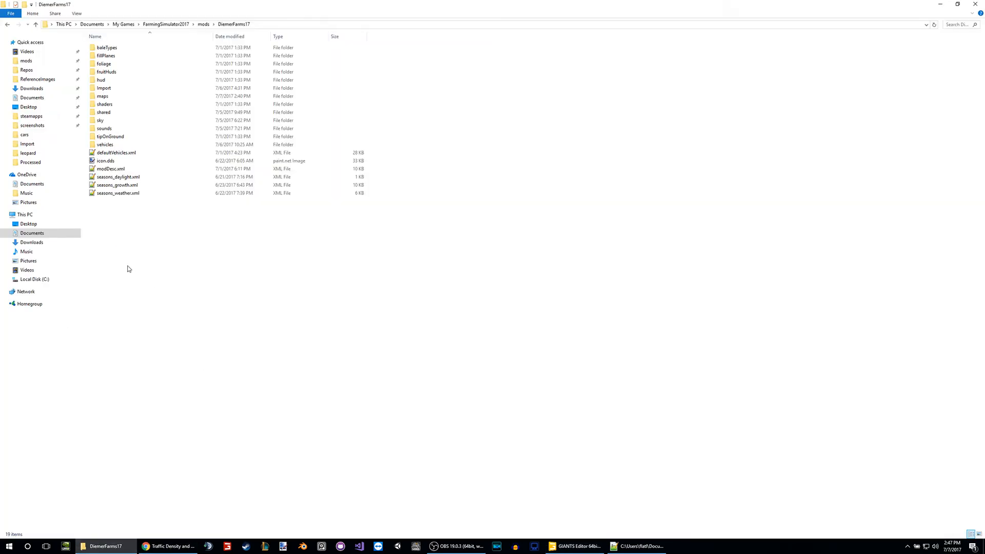
left_click(50, 118)
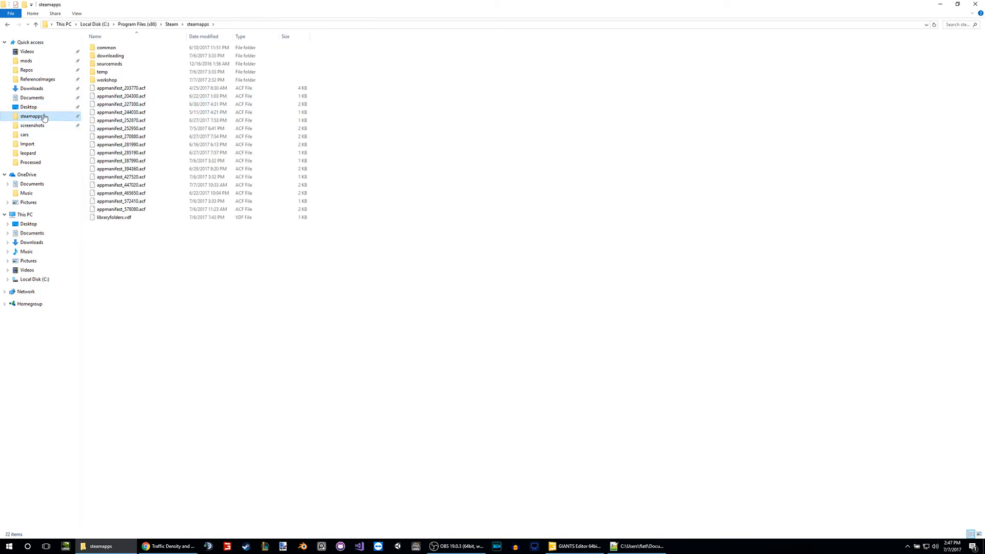
double_click(121, 48)
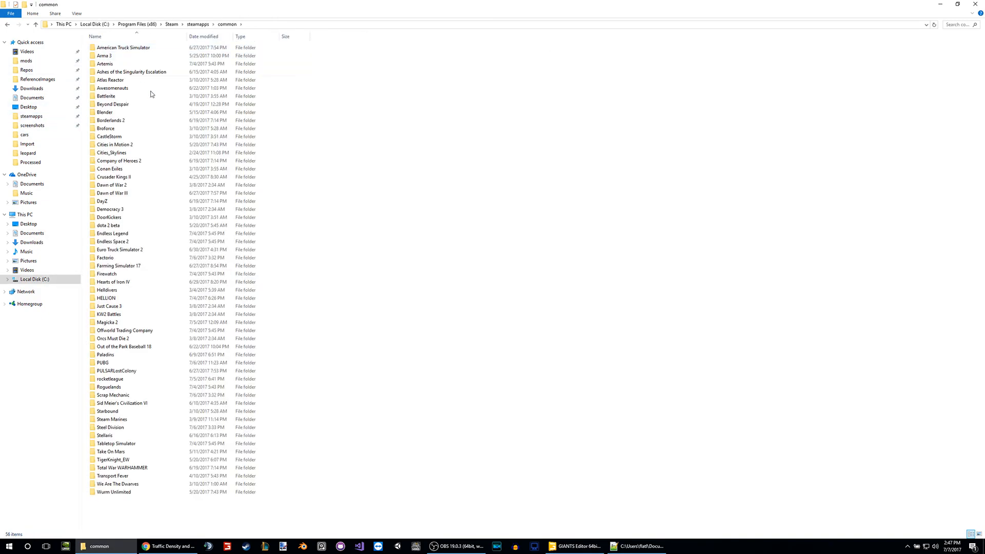
double_click(149, 266)
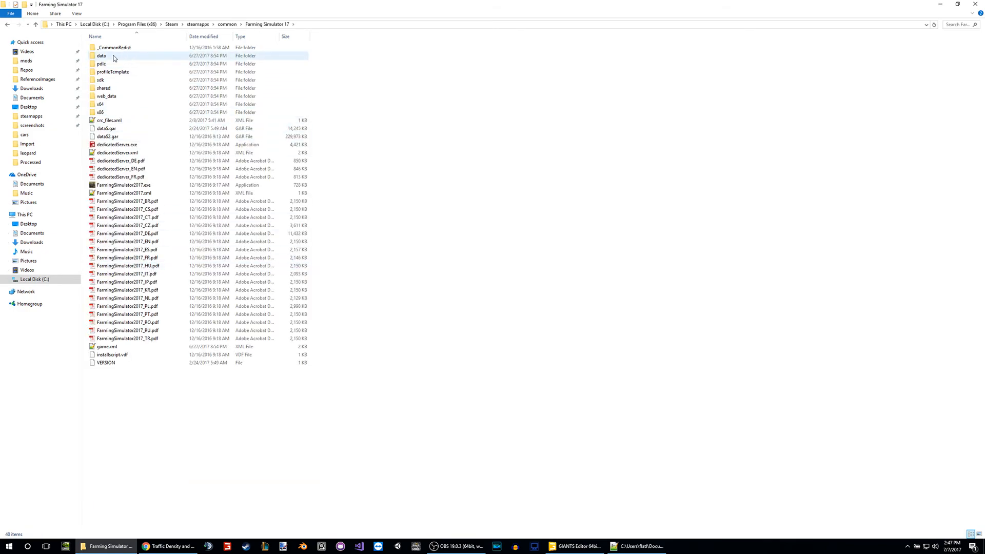
double_click(114, 57)
double_click(129, 72)
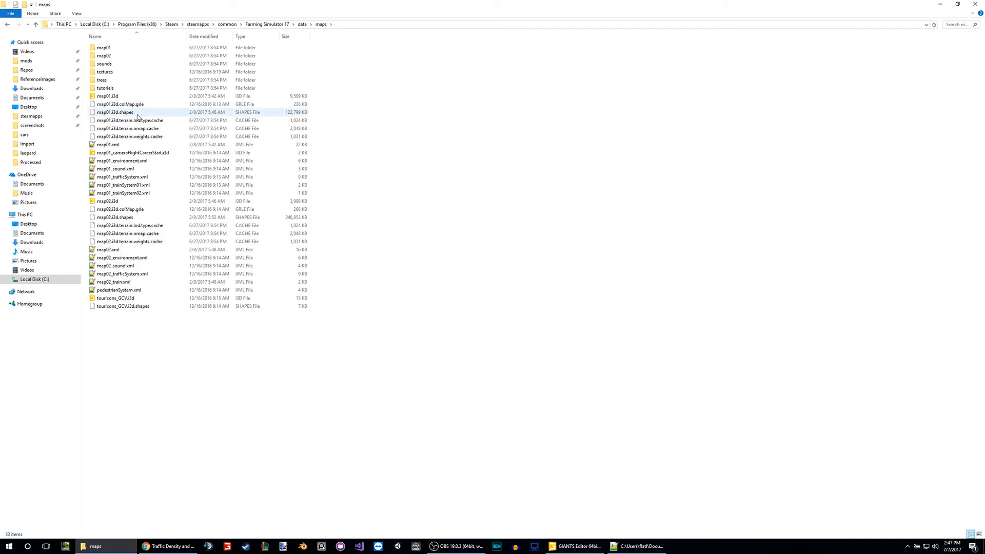
Copy the file map01_trafficSystem.xml from the game's data/maps folder
left_click(162, 180)
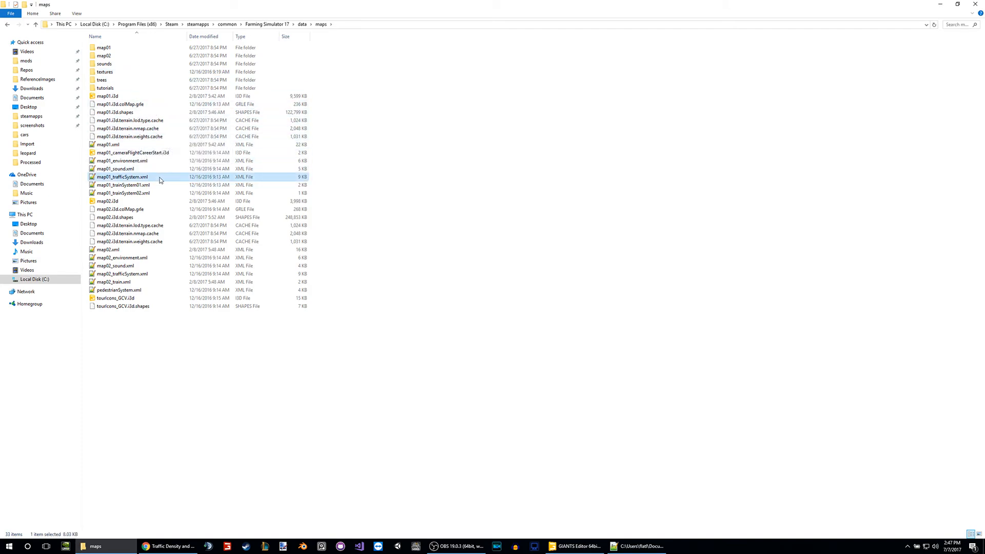
left_click(156, 177)
left_click(165, 177)
right_click(159, 177)
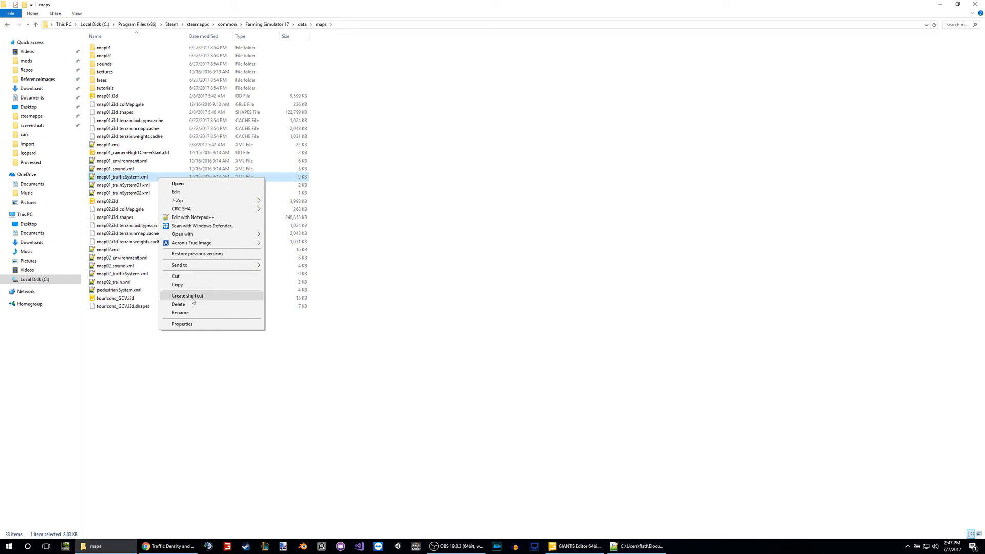
left_click(178, 285)
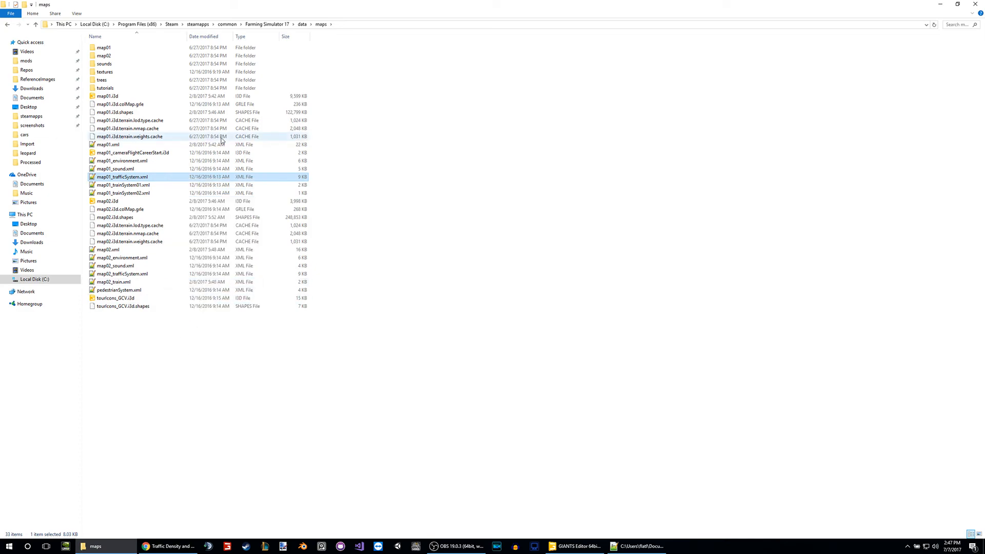
Return to the DiemerFarms17 mod folder and open its maps subfolder
left_click(8, 25)
left_click(8, 24)
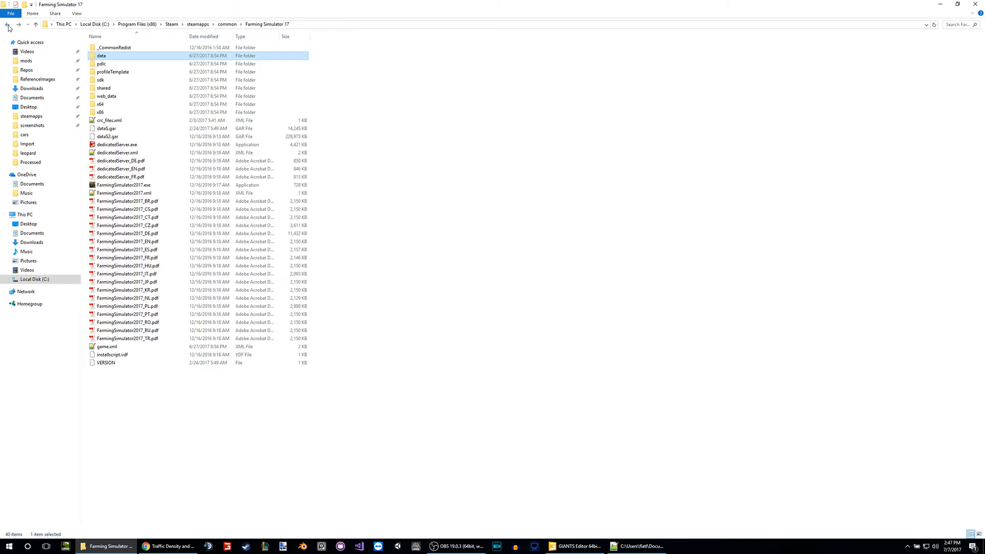
left_click(8, 25)
left_click(8, 25)
left_click(8, 25)
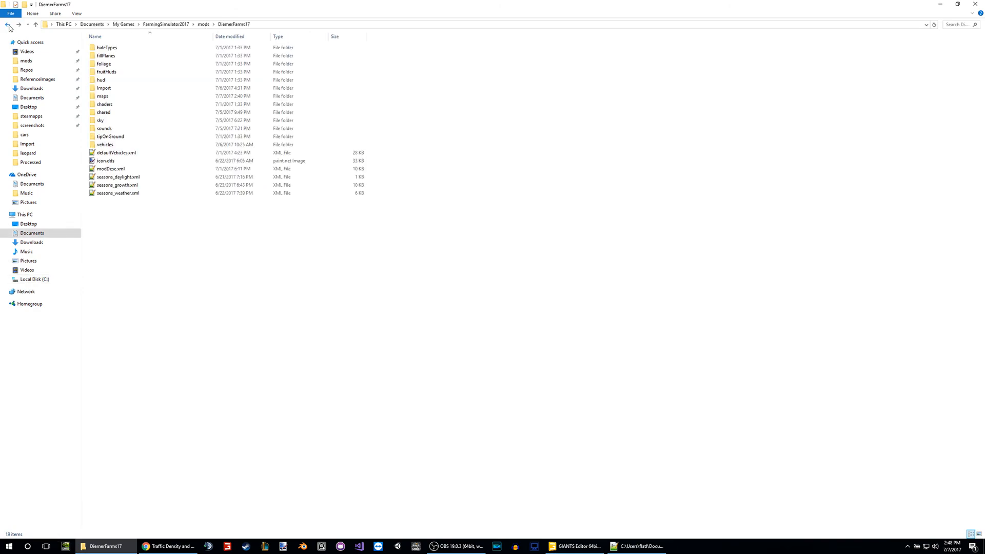
double_click(113, 96)
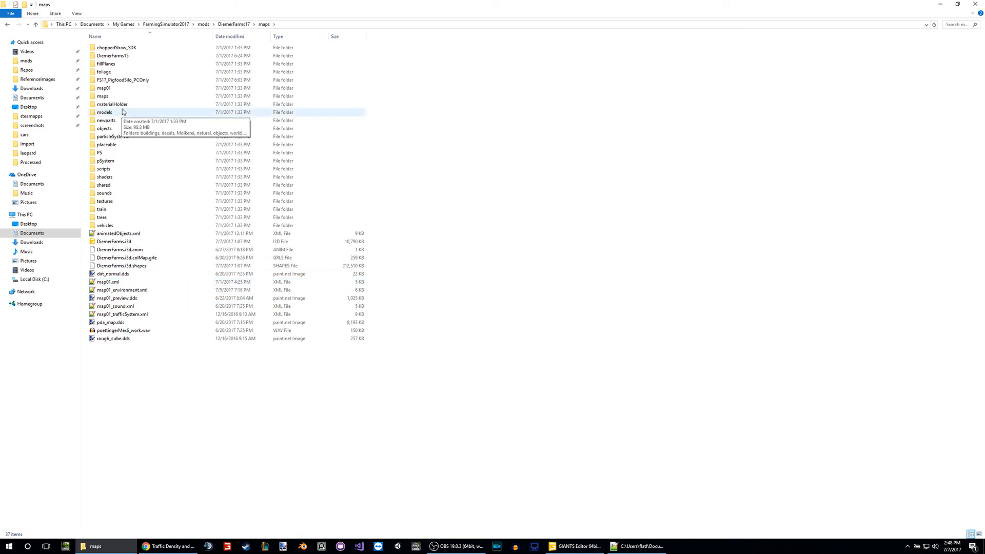
Reopen the mod's maps folder from its root and check map01_trafficSystem.xml and the available paste command
left_click(237, 24)
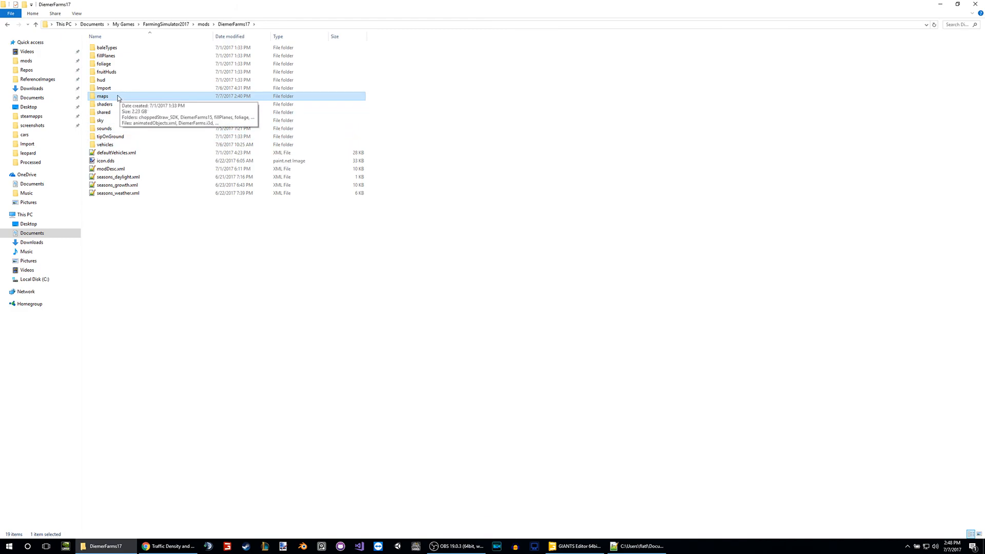
double_click(117, 98)
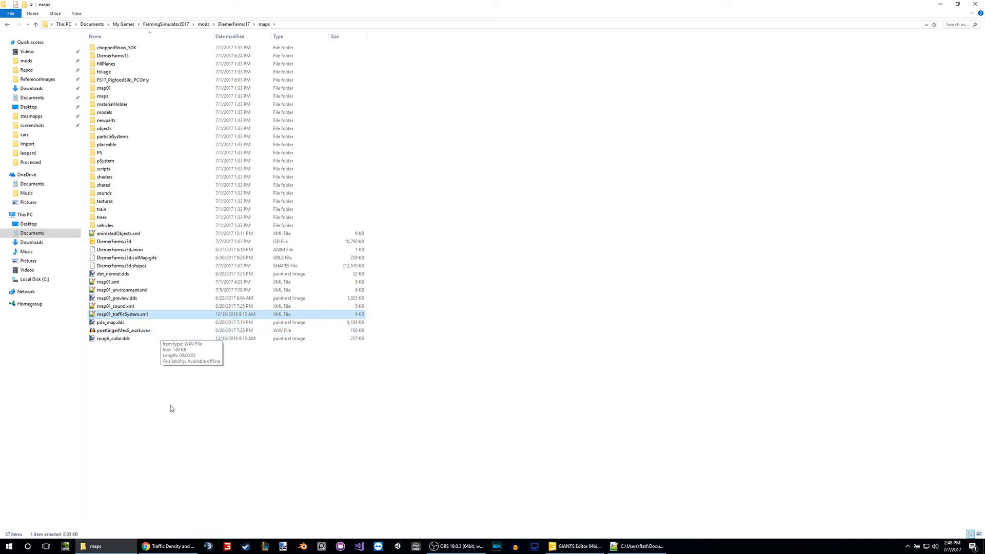
right_click(148, 410)
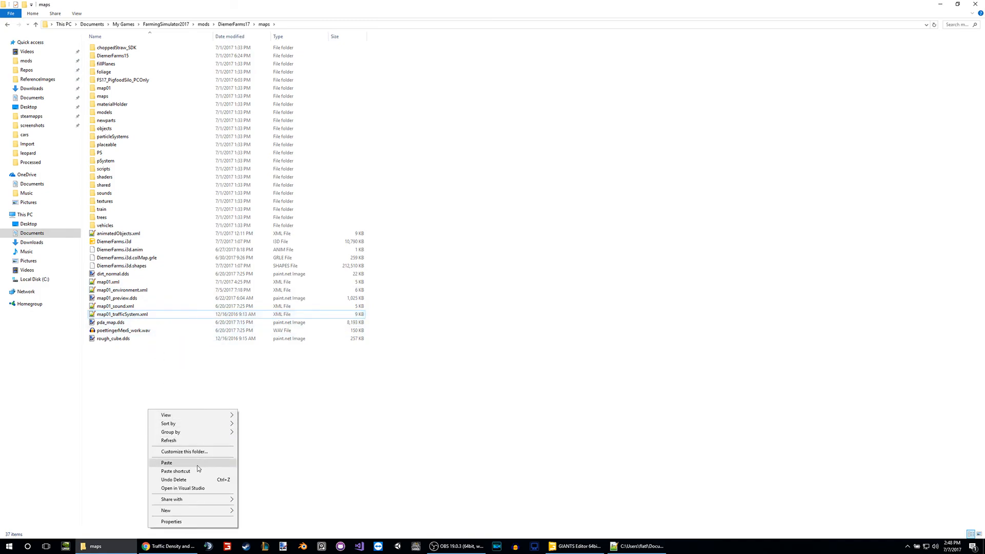
left_click(155, 374)
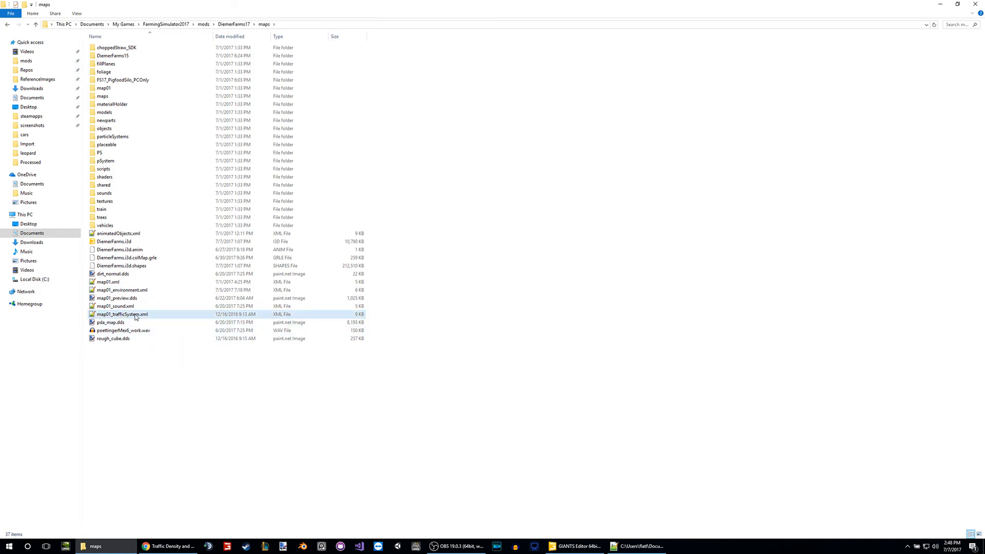
Switch to GIANTS Editor, select the trafficSplines group and inspect its onCreate attribute
left_click(572, 546)
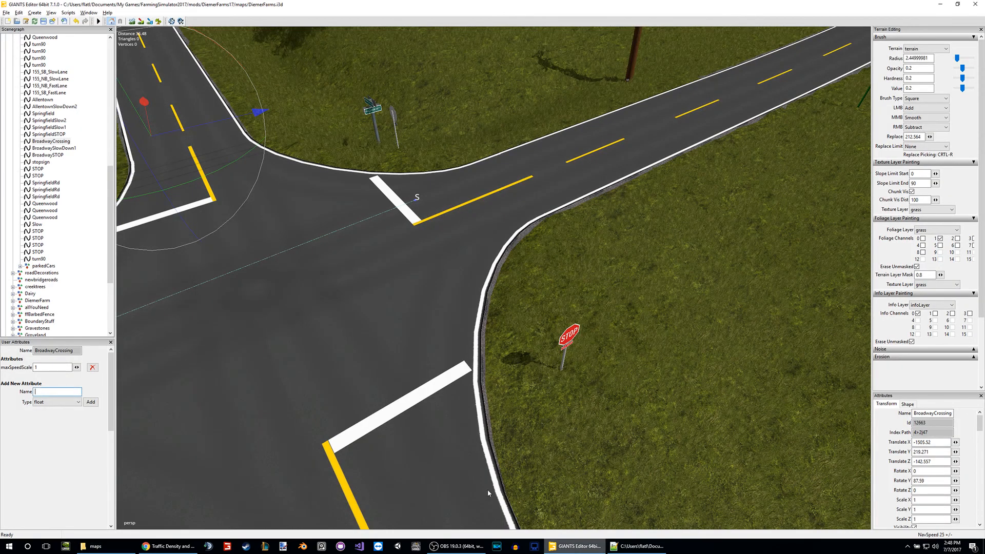
scroll(65, 273, "up", 15)
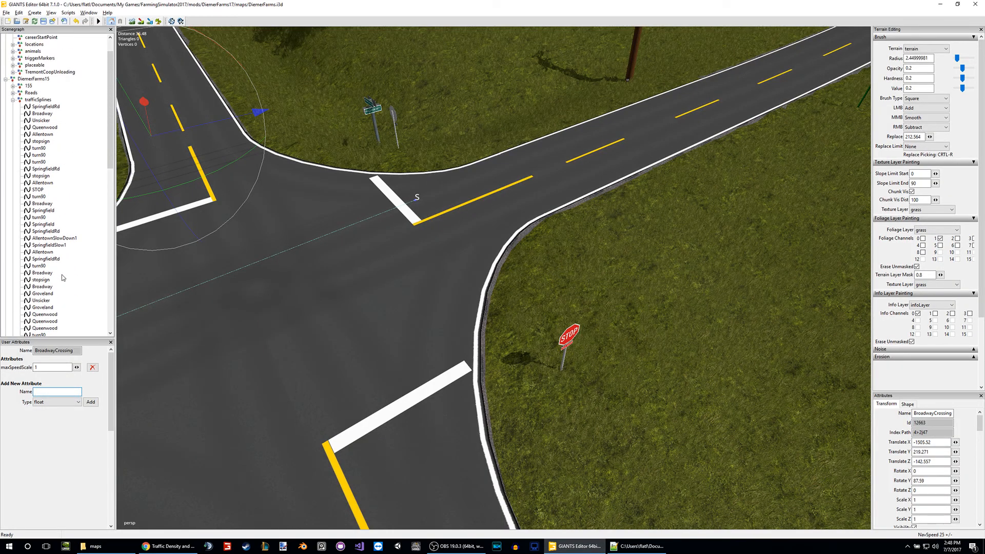
left_click(39, 120)
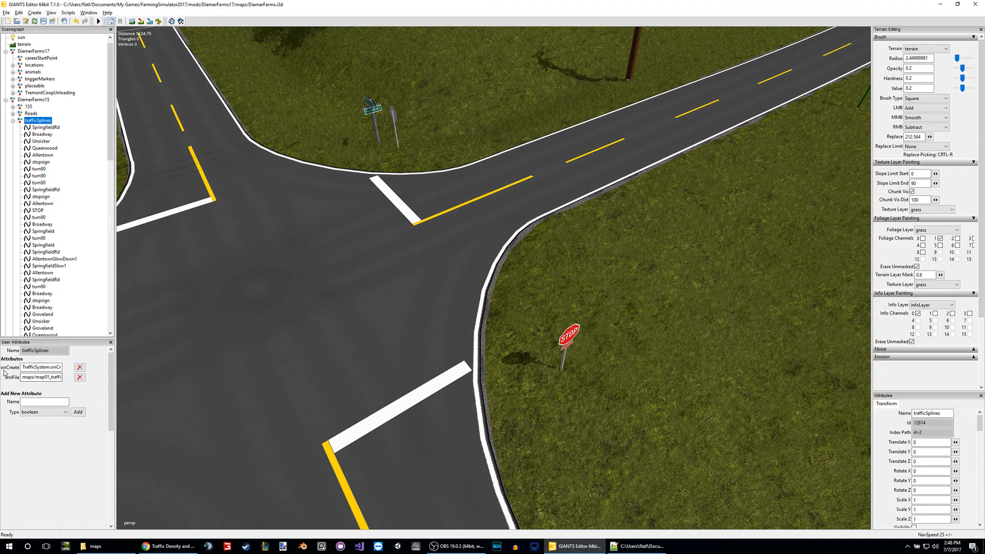
double_click(24, 367)
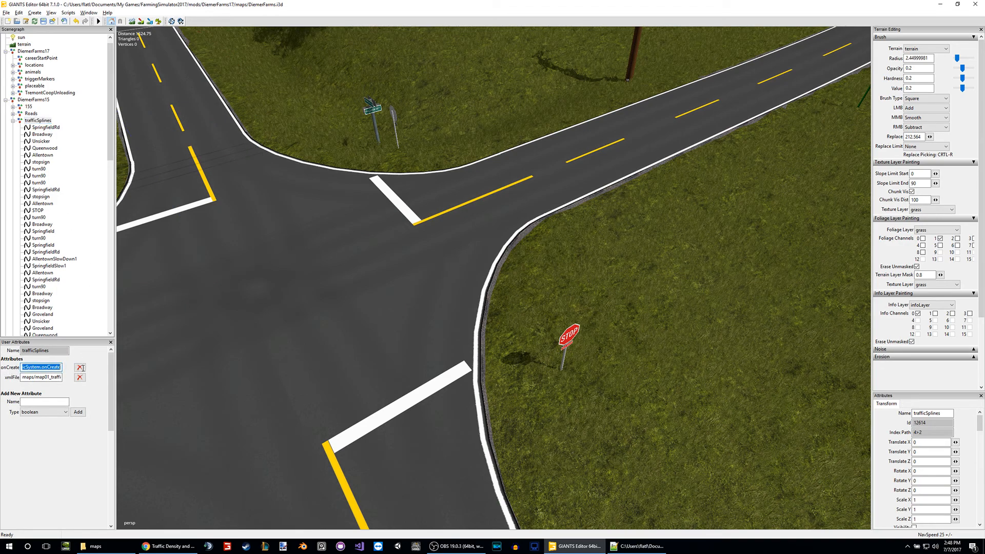
Check the trafficSplines group's xmlFile path against the files in the mod's maps folder
left_click_drag(22, 377, 27, 377)
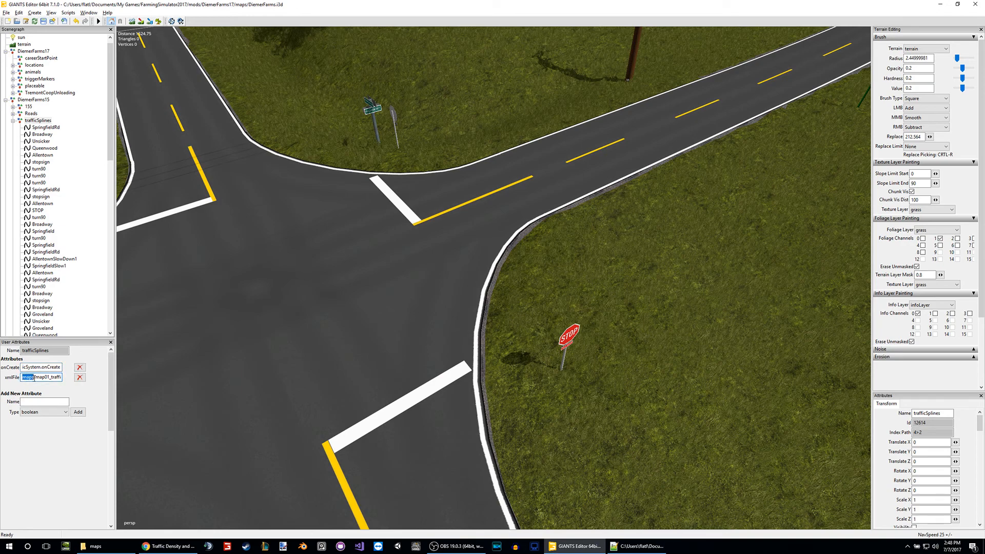
left_click(35, 377)
left_click_drag(47, 379, 7, 386)
left_click(95, 546)
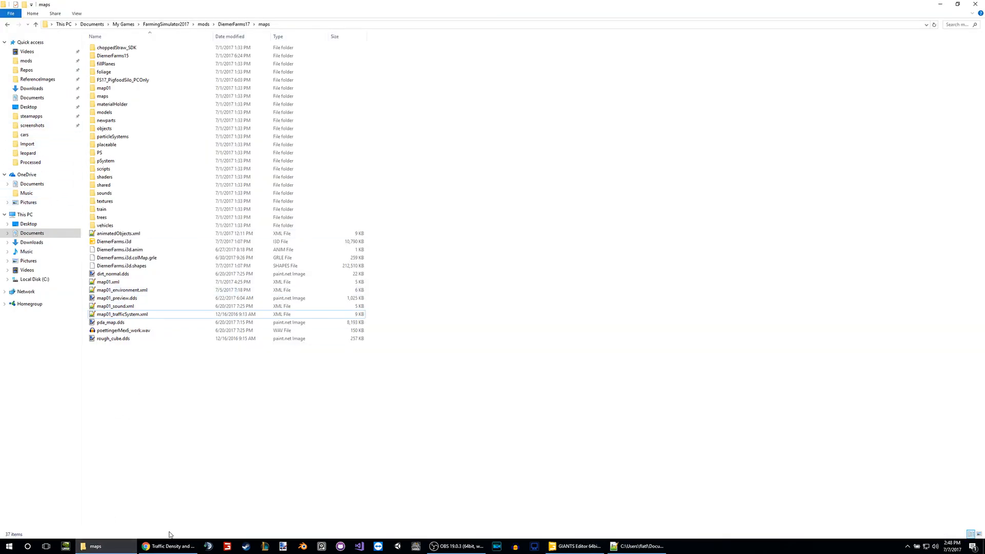
Switch back to GIANTS Editor and add $data/ to the trafficSplines group's xmlFile path
left_click(575, 545)
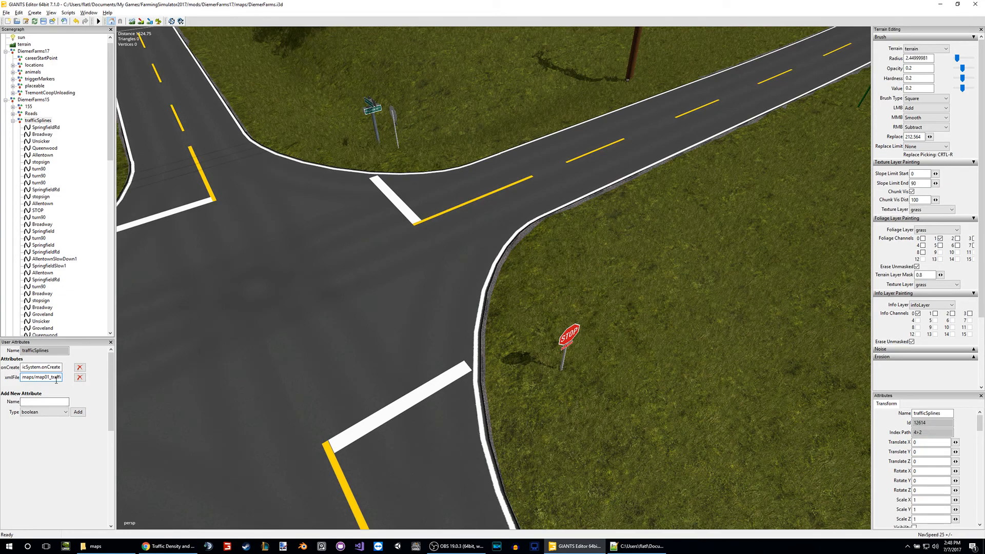
type("$data/")
left_click(31, 378)
Switch to File Explorer and open the data folder of Farming Simulator 17 inside steamapps/common
left_click(92, 546)
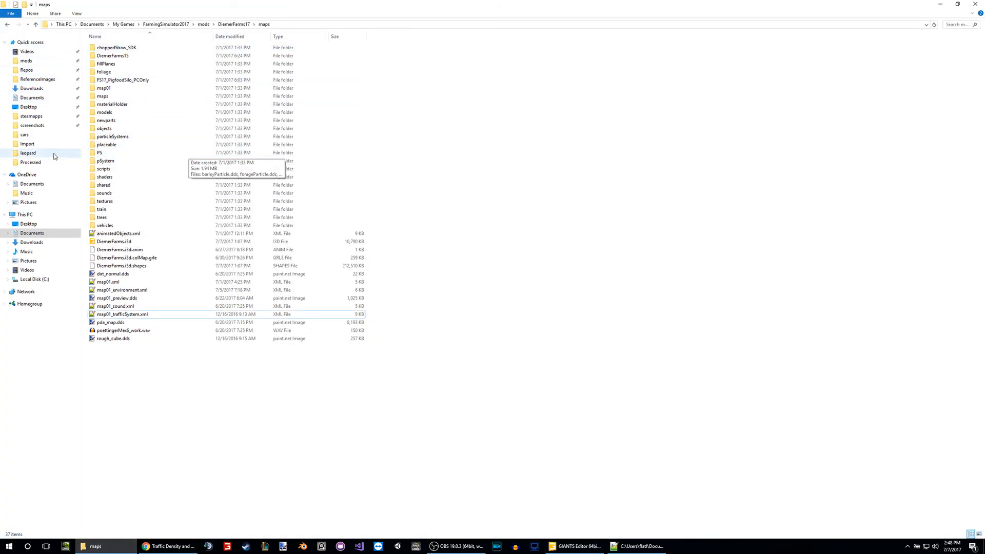
left_click(31, 117)
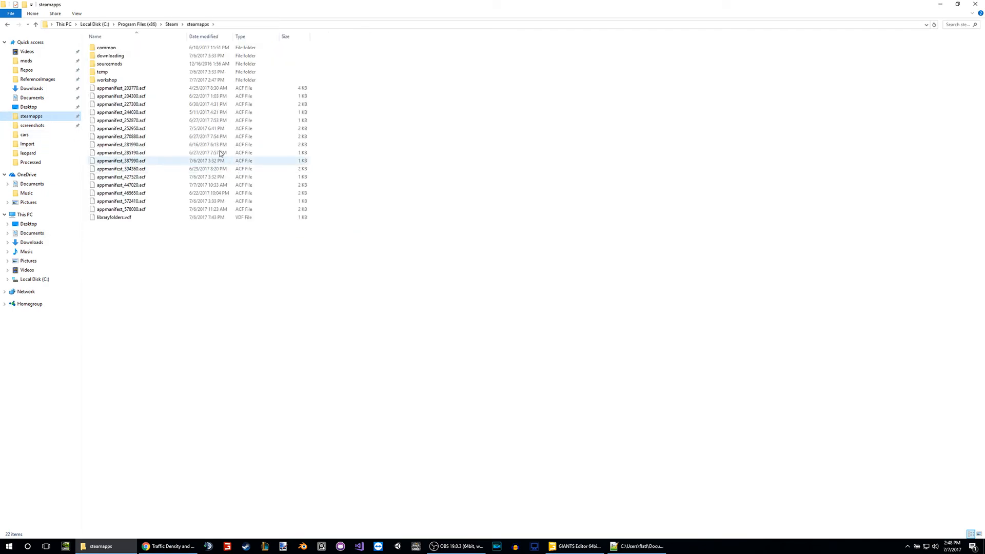
double_click(105, 47)
double_click(118, 266)
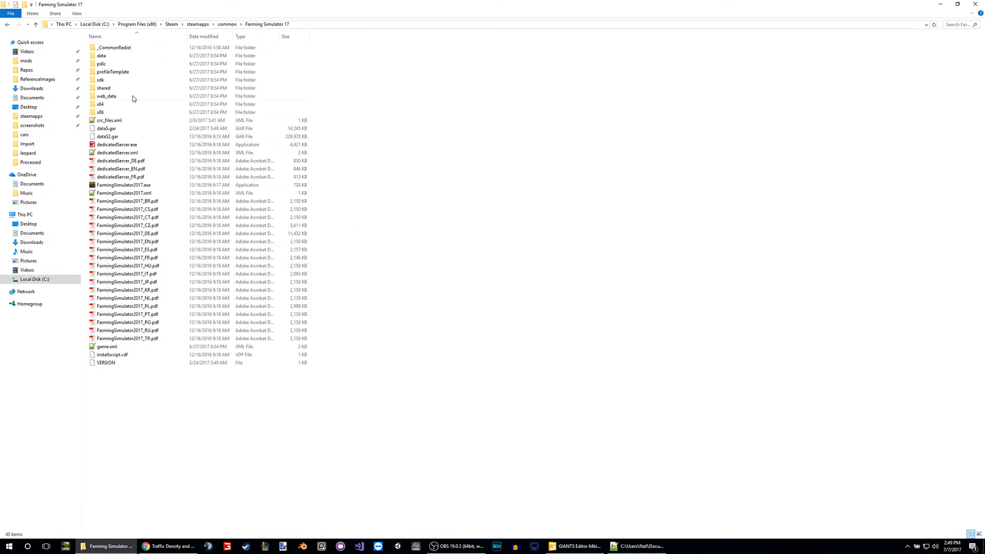
double_click(112, 58)
Compare the $data/ part of the trafficSplines xmlFile path in GIANTS Editor with the game's data folder
left_click(578, 546)
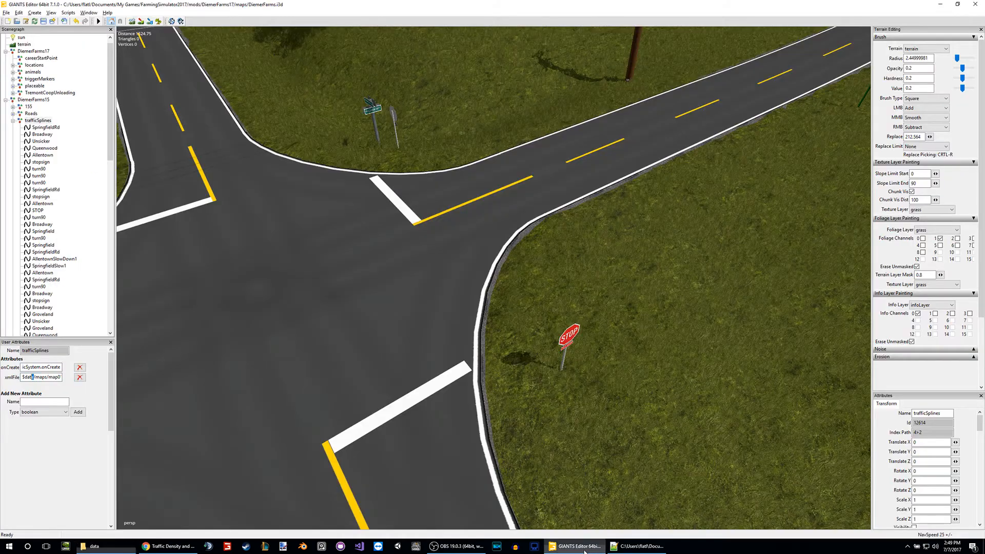
left_click(35, 377)
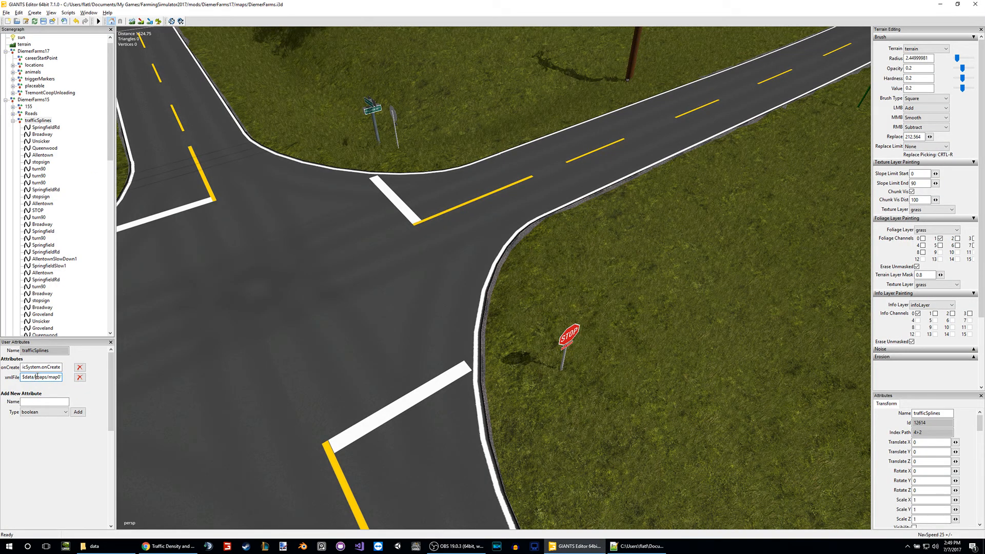
left_click(93, 545)
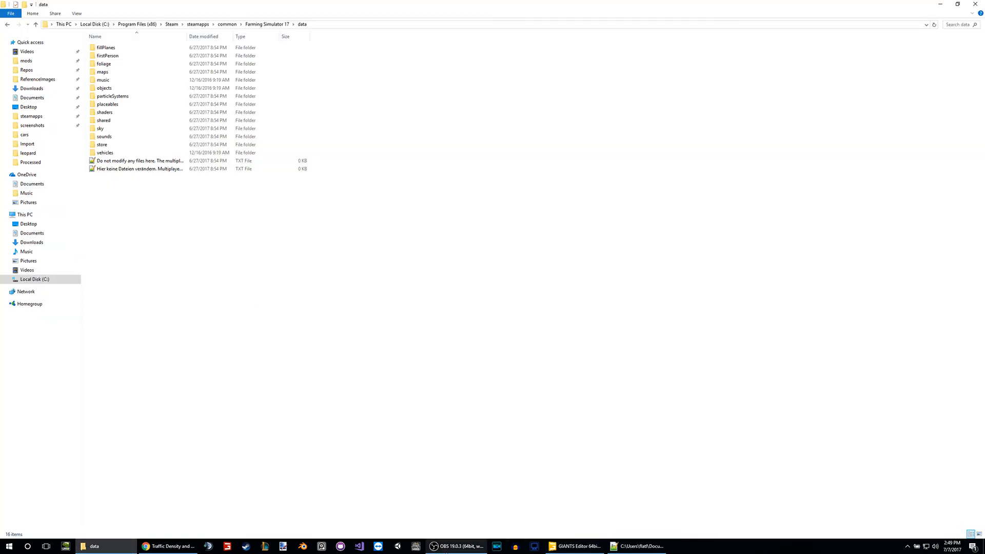
Switch to GIANTS Editor and remove $data/ from the start of the trafficSplines group's xmlFile path
left_click(577, 546)
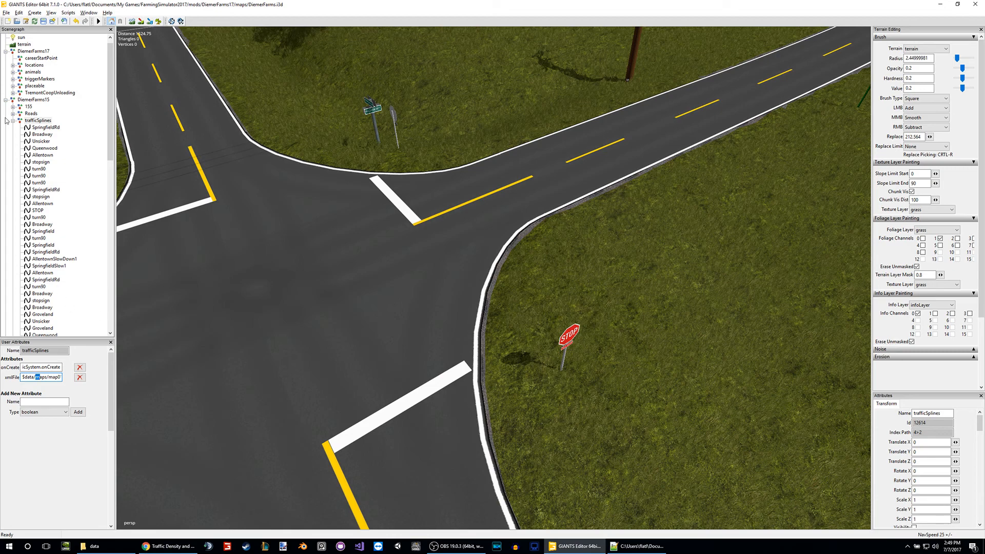
left_click_drag(36, 377, 7, 377)
key("BackSpace")
Switch to File Explorer and open map01_trafficSystem.xml from the DiemerFarms17 mod's maps folder in a maximized Notepad++ window
left_click(94, 545)
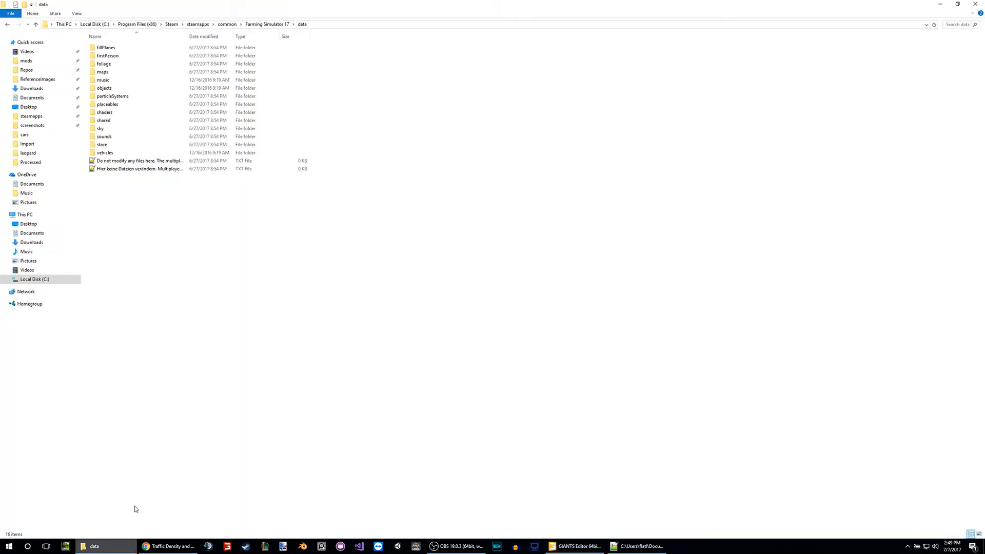
left_click(57, 63)
double_click(136, 298)
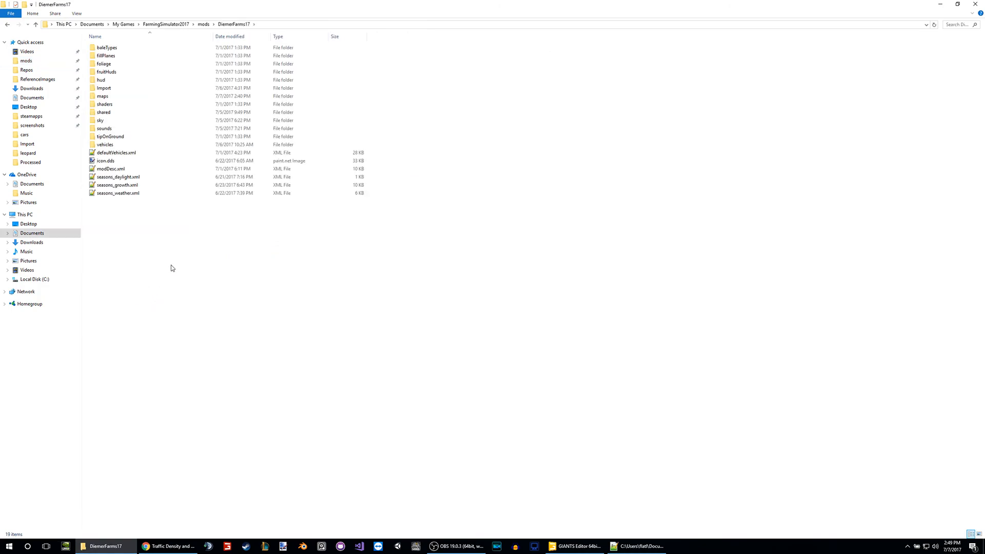
double_click(110, 96)
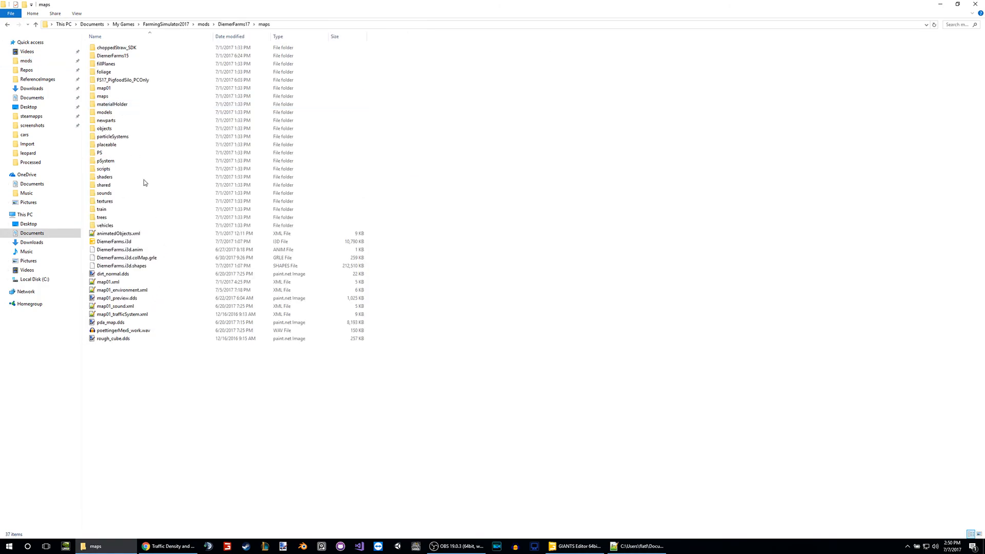
left_click(156, 315)
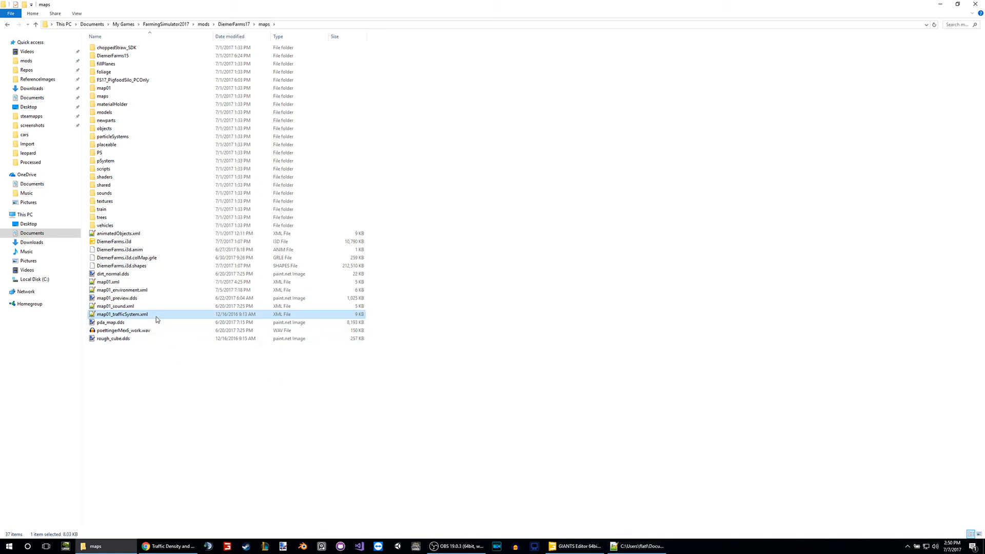
double_click(157, 316)
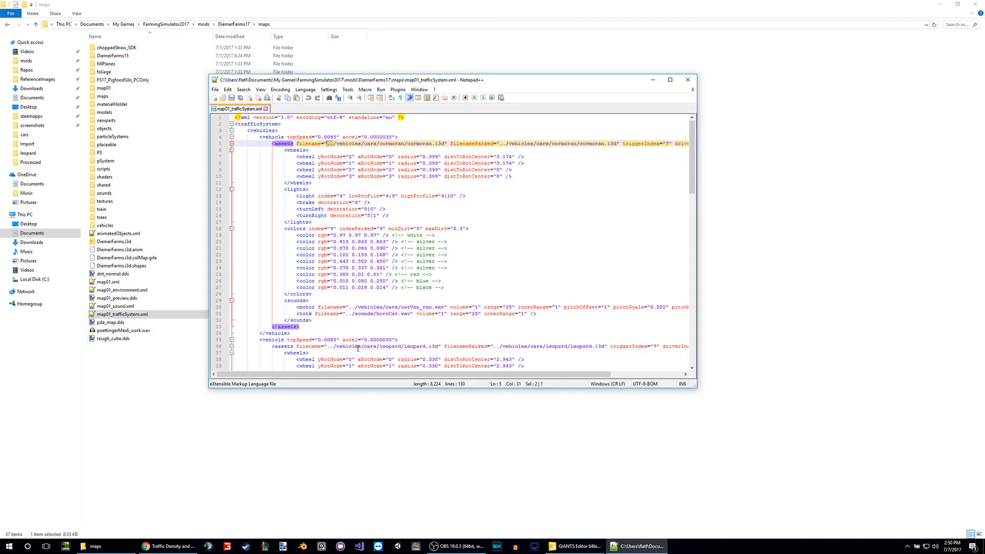
left_click(670, 79)
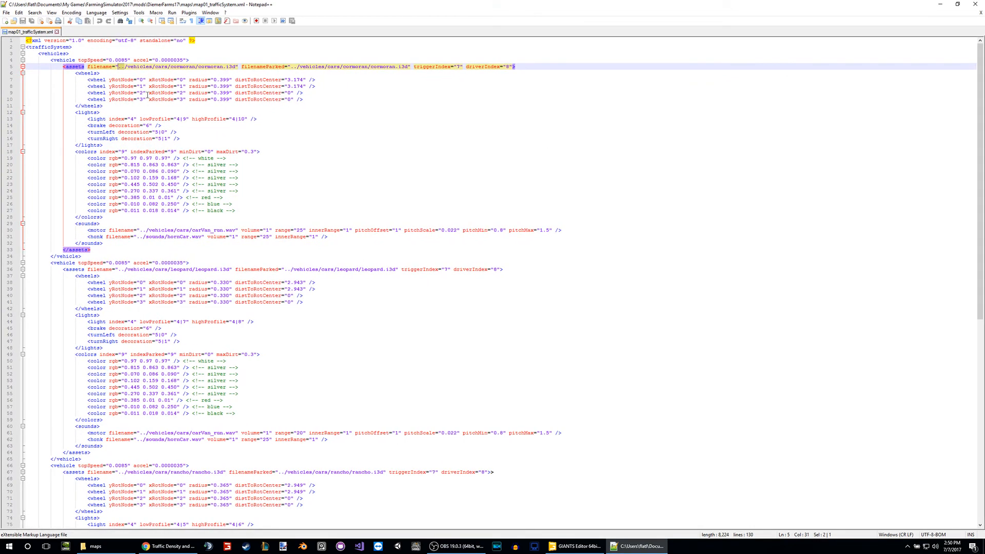
Examine the topSpeed and accel attributes on the first vehicle line of map01_trafficSystem.xml
left_click(133, 67)
left_click_drag(115, 60, 186, 60)
left_click(147, 61)
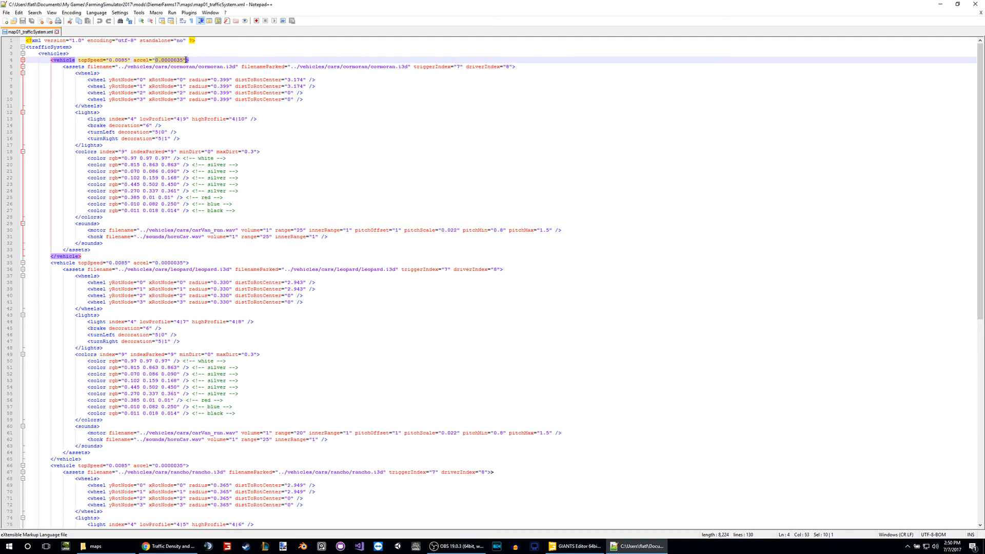
left_click(202, 59)
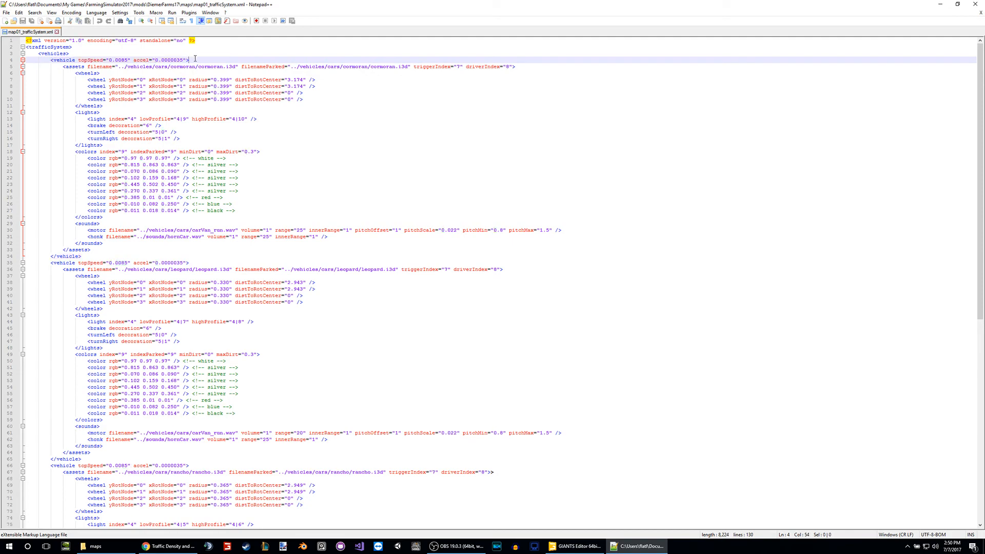
left_click_drag(194, 60, 57, 61)
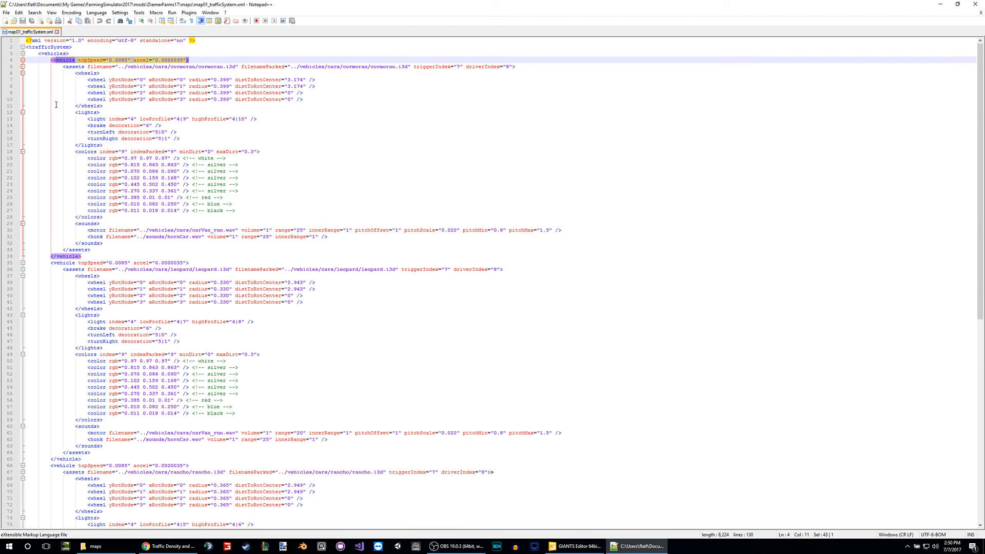
Switch between GIANTS Editor and Notepad++ to relate the first vehicle's topSpeed value to the map's traffic splines
left_click(575, 546)
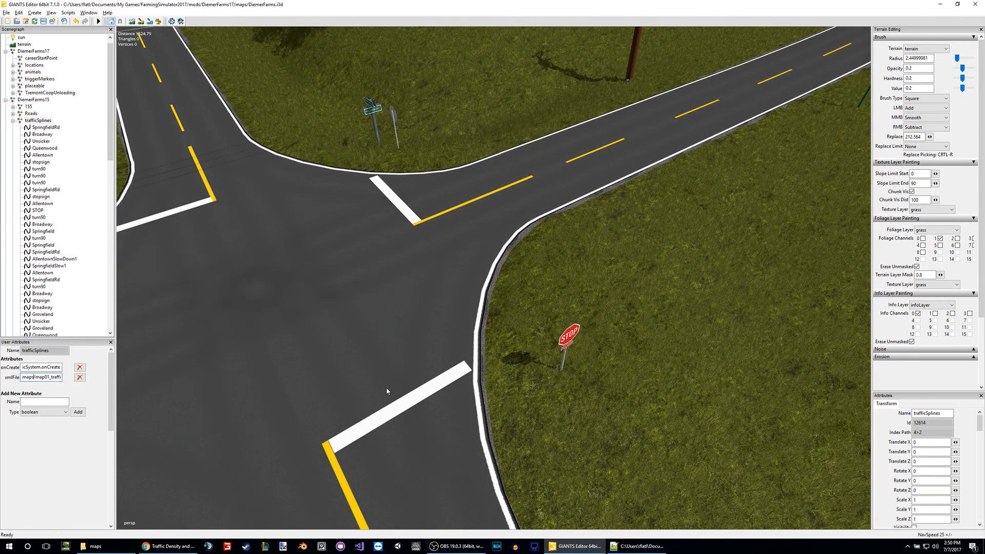
key("alt+Tab")
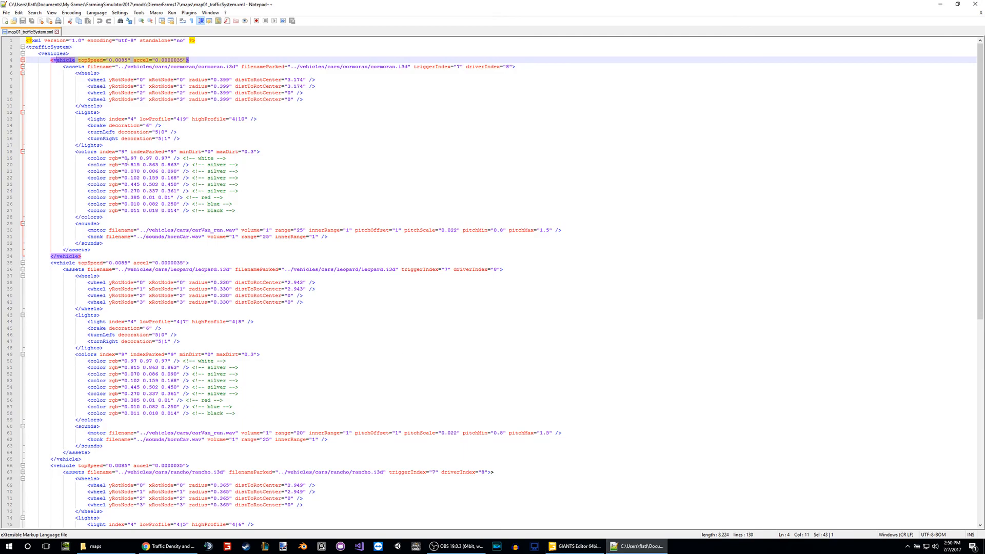
left_click(123, 59)
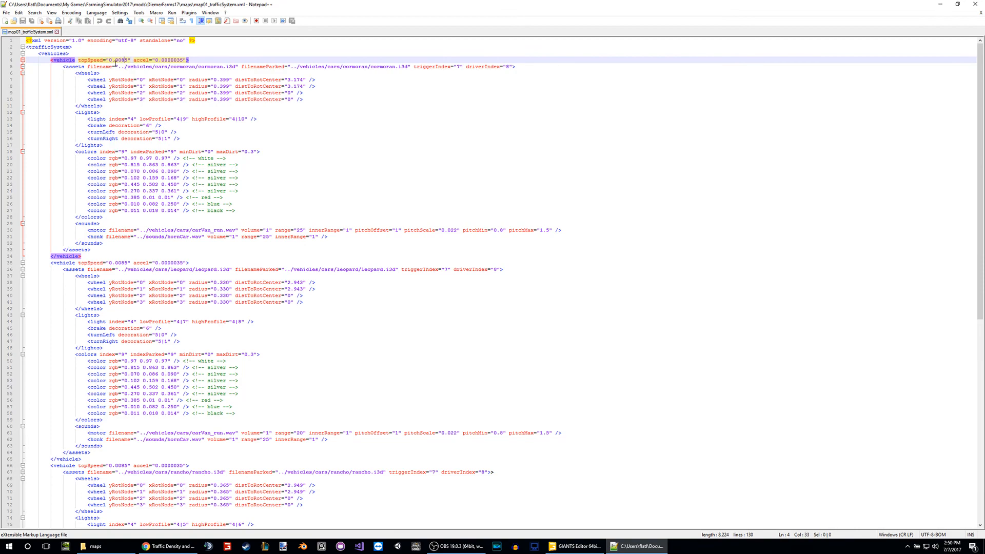
key("alt+Tab")
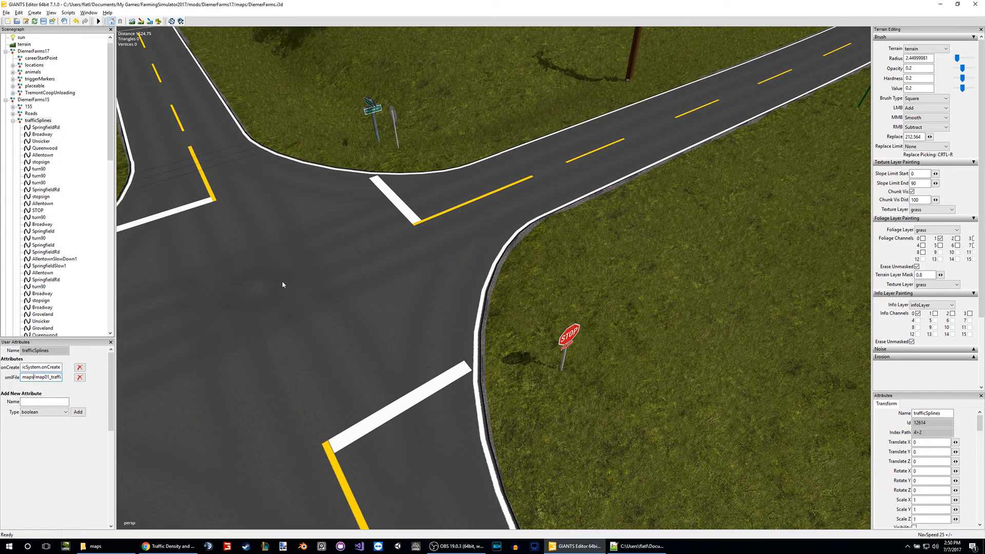
key("alt+Tab")
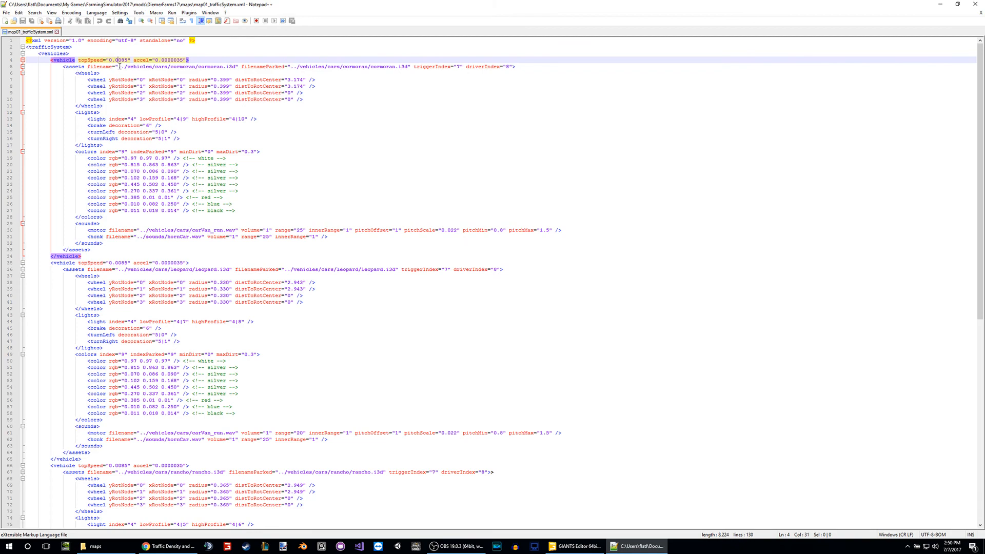
Examine the ../ relative paths in the filename and filenameParked attributes of the cormoran assets
left_click_drag(118, 67, 182, 67)
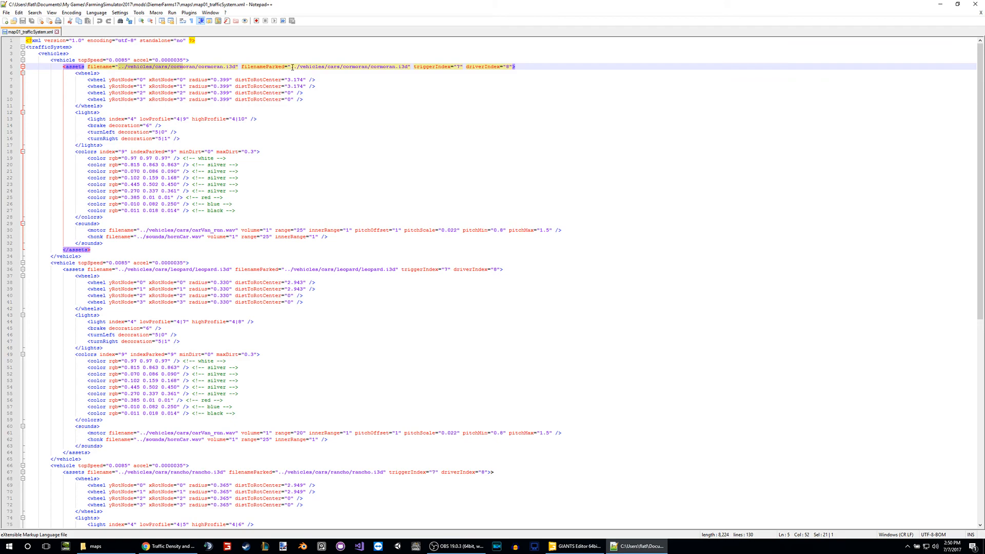
left_click_drag(293, 67, 298, 67)
left_click(132, 68)
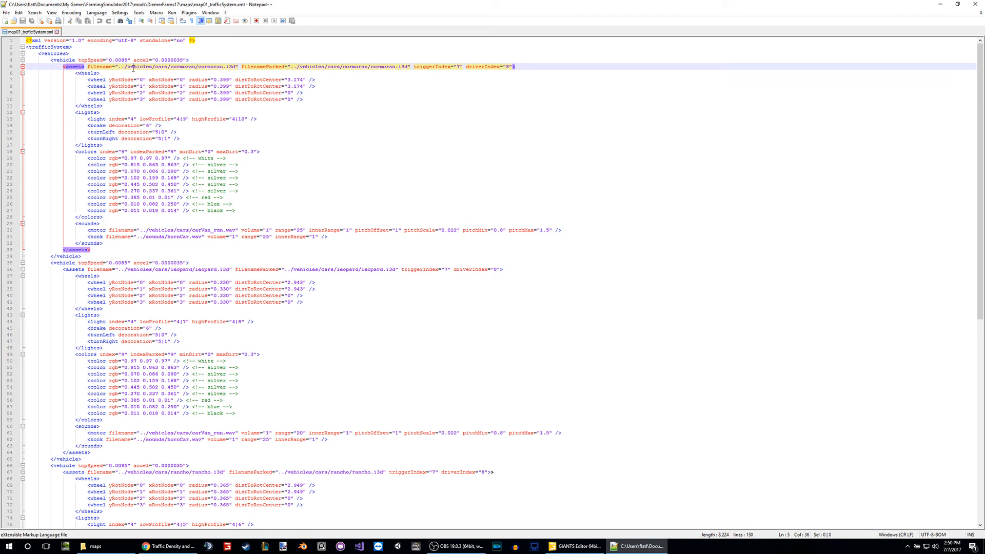
left_click_drag(123, 67, 120, 67)
left_click(123, 67)
Switch to File Explorer and locate the original map01_trafficSystem.xml in the Farming Simulator 17 game's data/maps folder
left_click(98, 547)
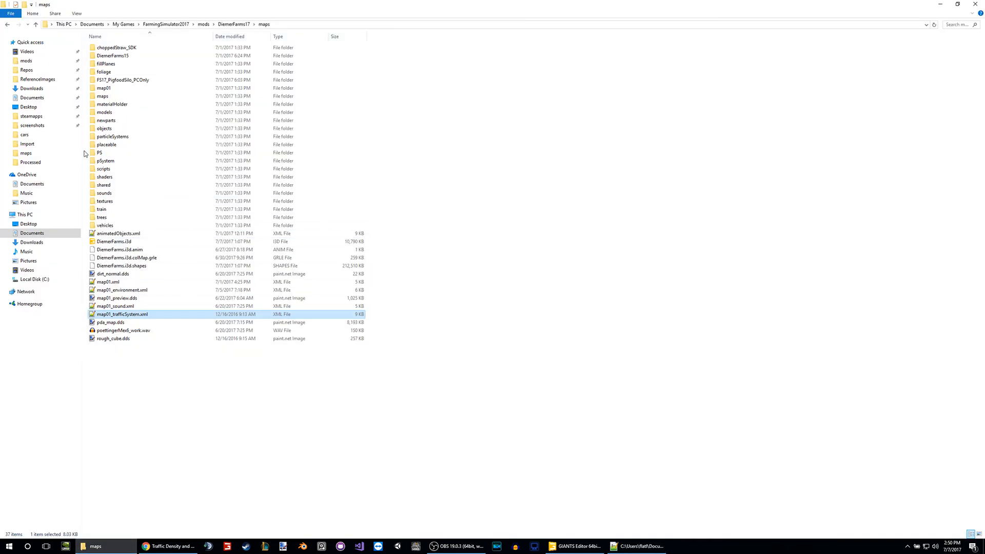
left_click(31, 62)
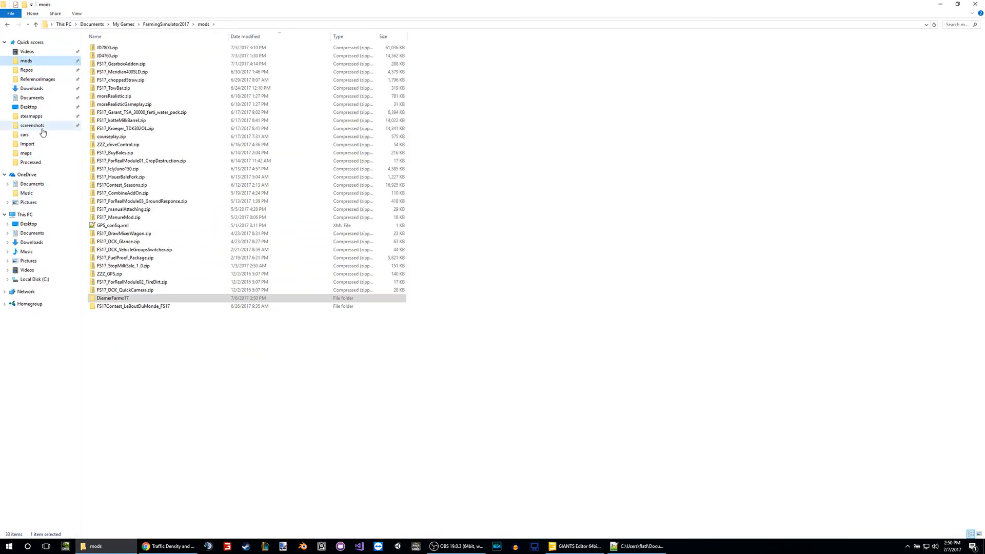
left_click(30, 116)
double_click(106, 48)
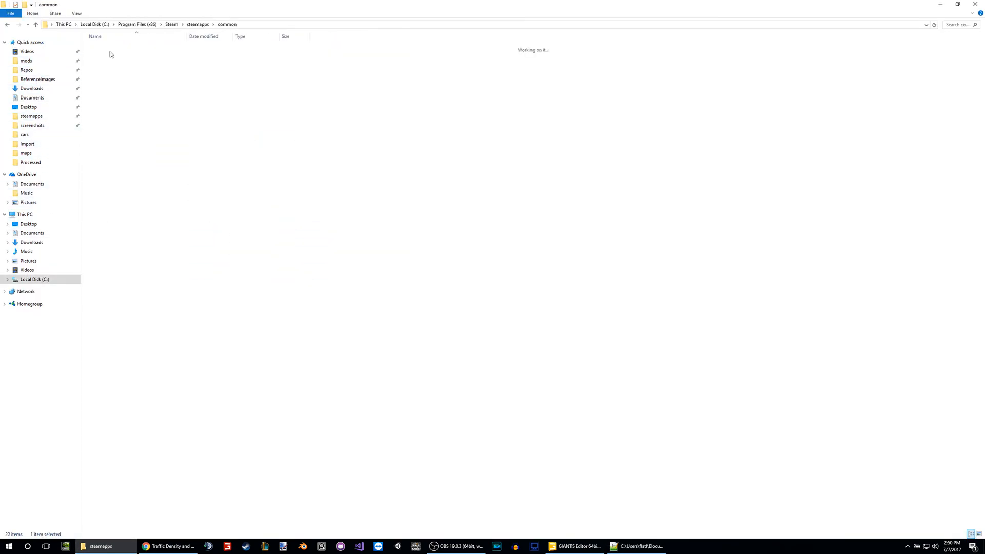
double_click(129, 266)
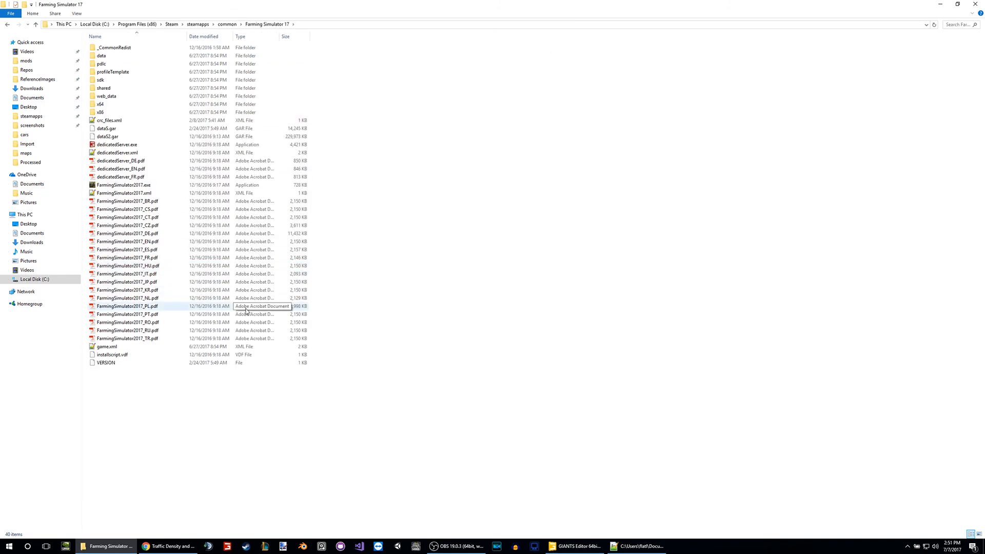
left_click(116, 56)
double_click(116, 57)
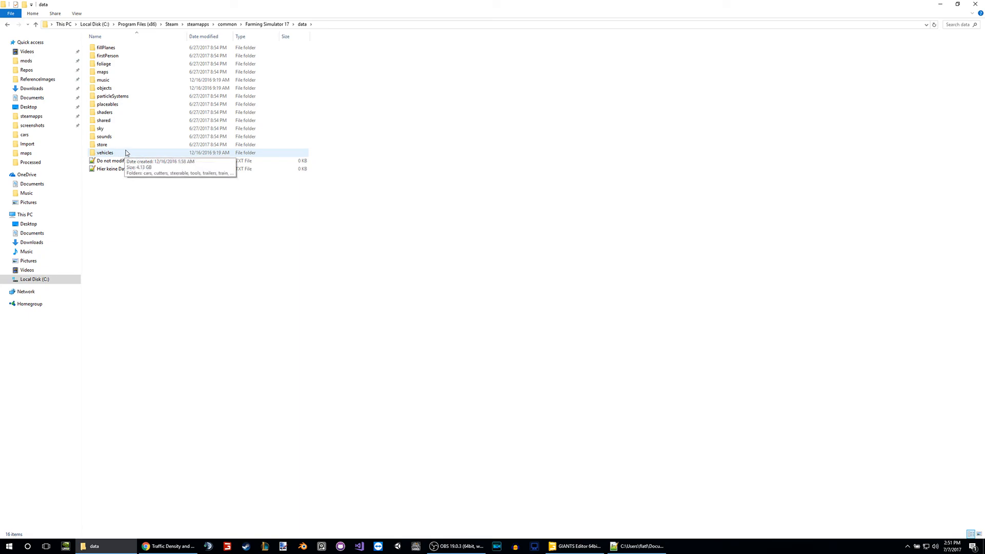
double_click(115, 73)
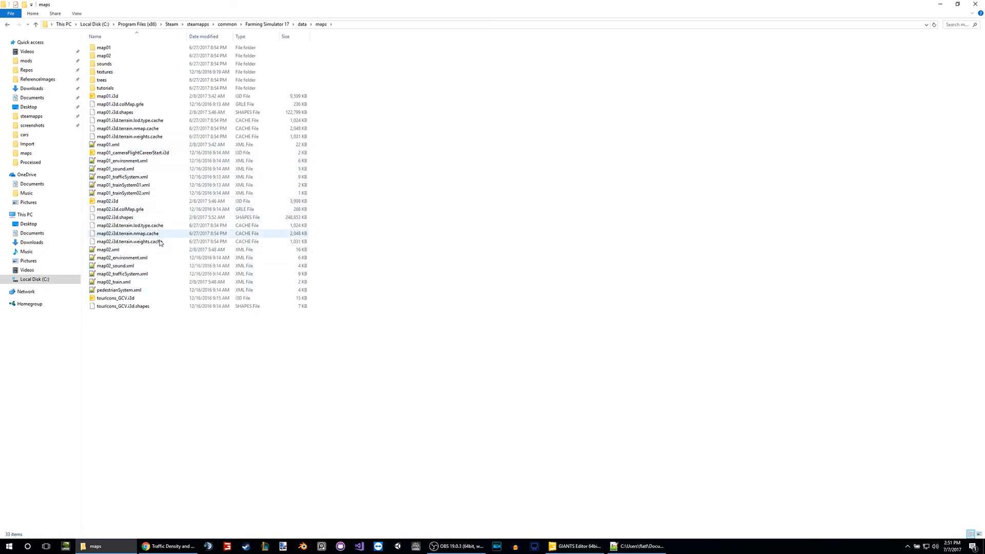
left_click(154, 177)
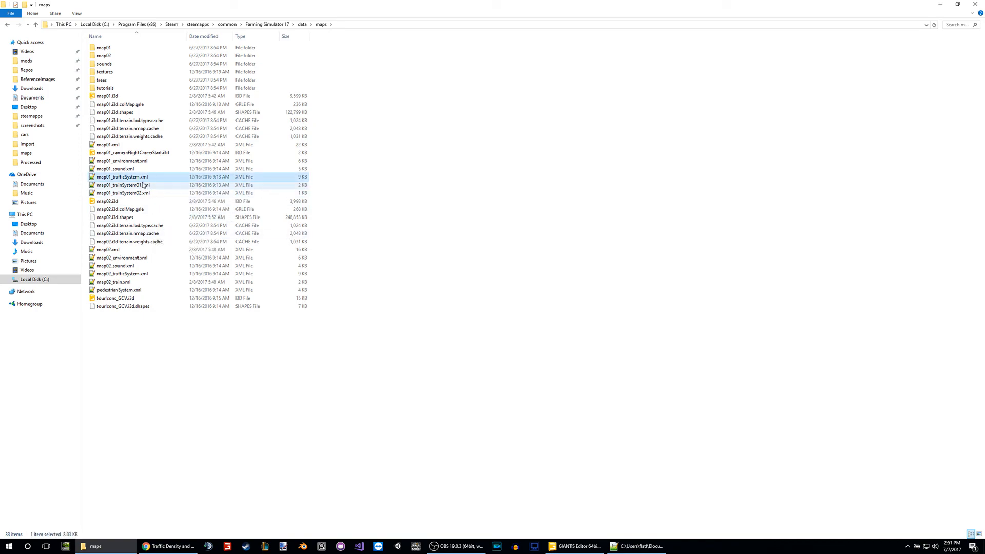
Check the ../ prefix of the cormoran filename in Notepad++ against the game's data folder and select its vehicles folder
left_click(639, 546)
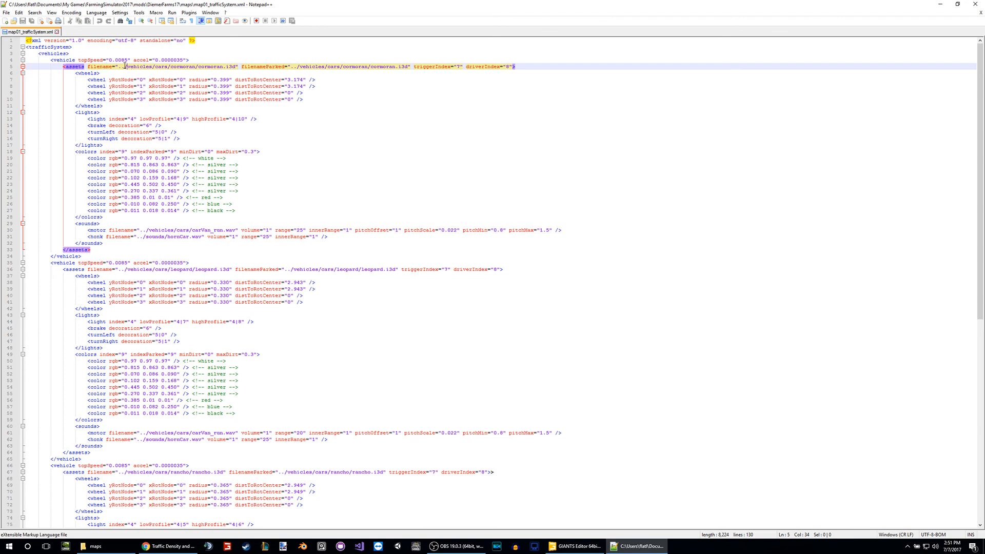
key("shift+Left")
key("shift+Left")
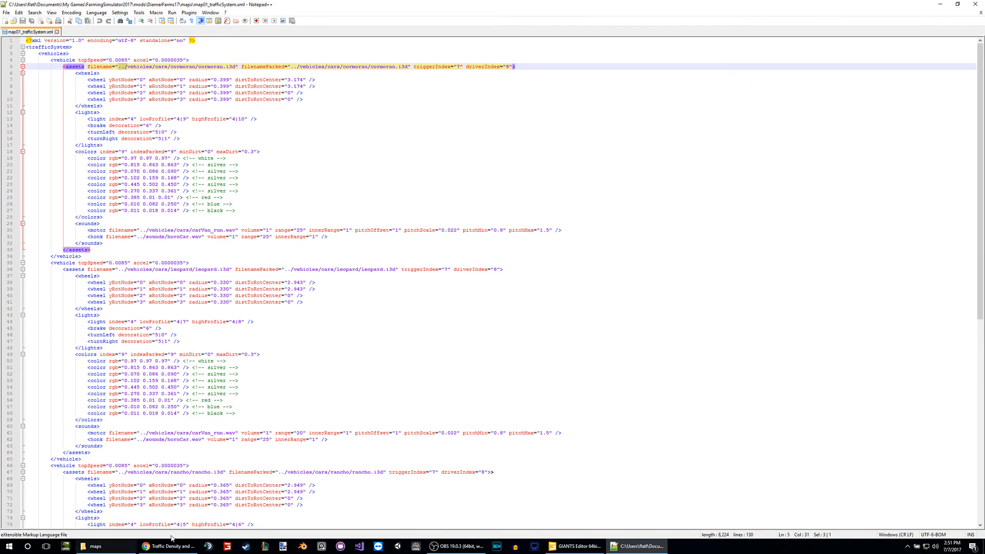
left_click(132, 550)
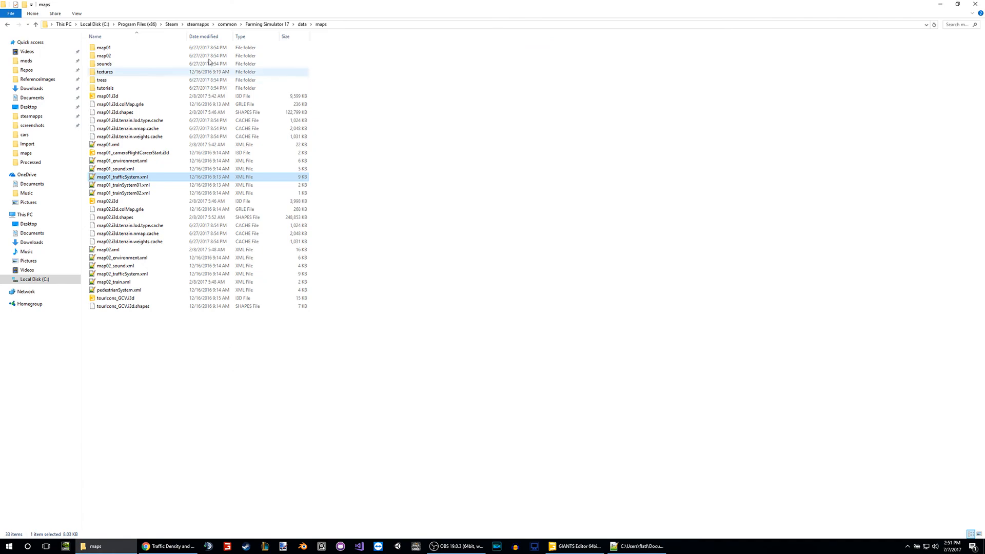
left_click(303, 24)
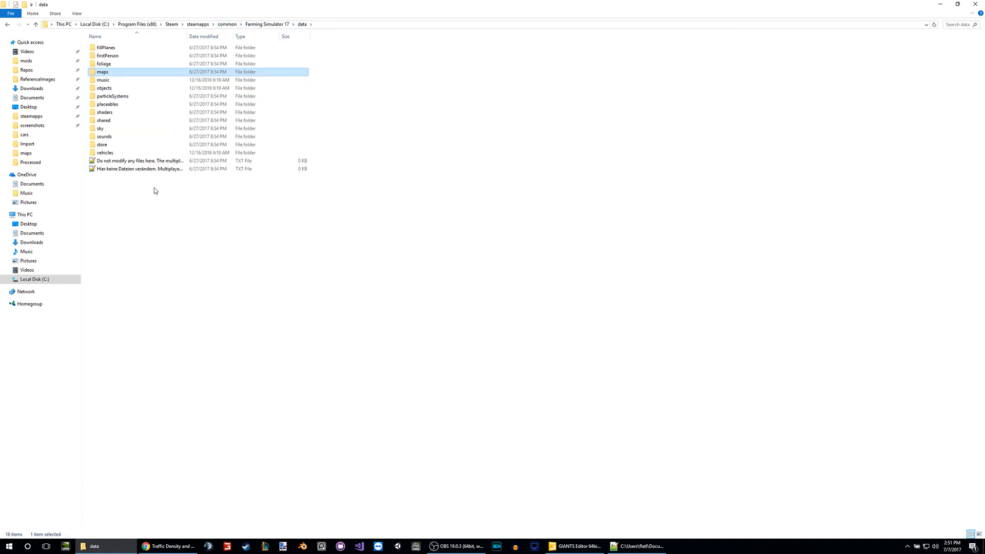
left_click(115, 155)
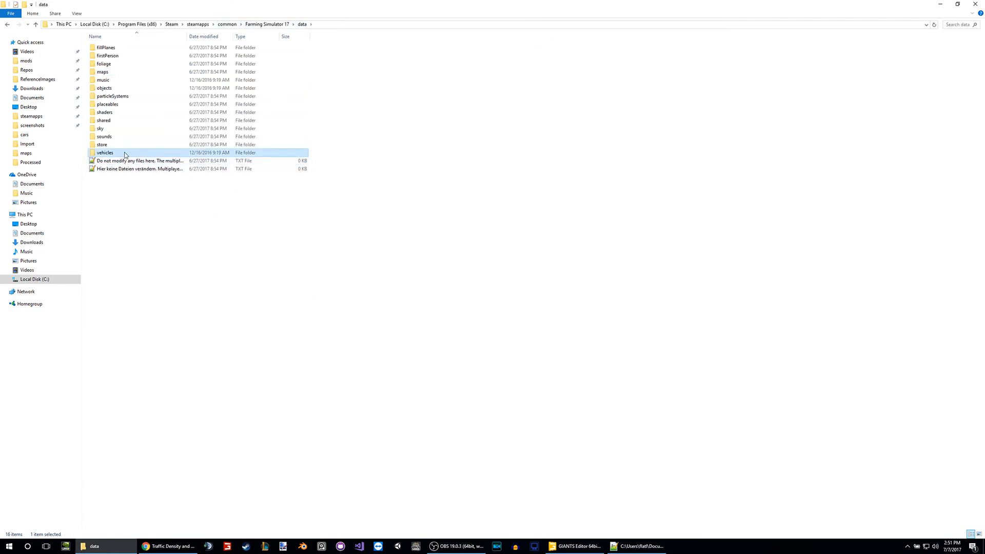
Match the ../vehicles/cars part of the cormoran filename in Notepad++ against the game's data/vehicles/cars folder in File Explorer
double_click(124, 155)
key("alt+Tab")
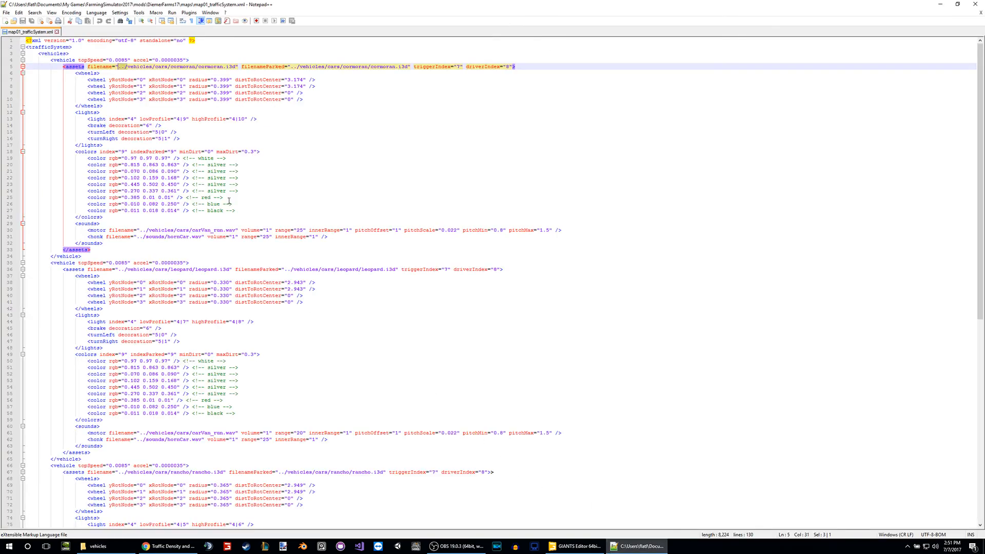
left_click(122, 67)
left_click_drag(128, 65, 119, 66)
left_click(128, 69)
left_click(105, 546)
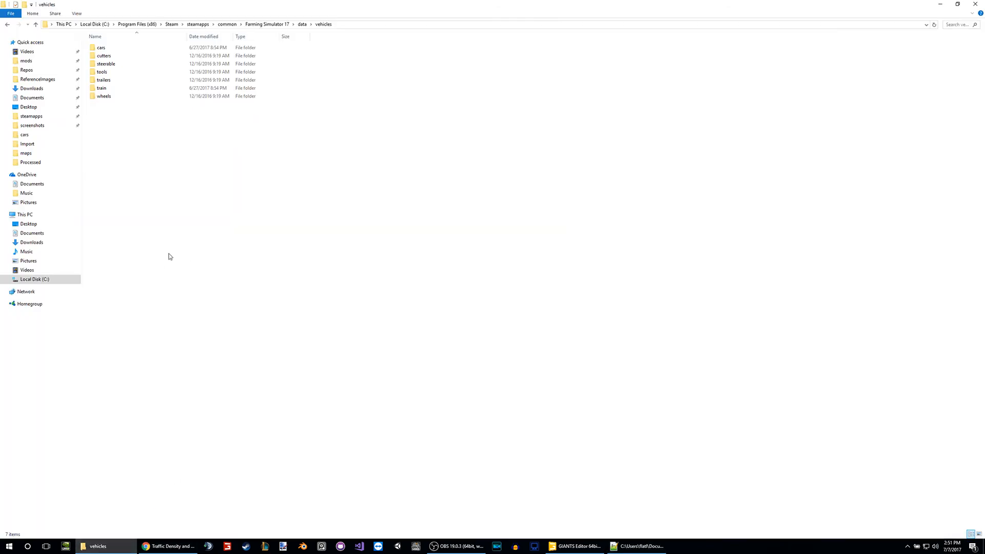
double_click(106, 50)
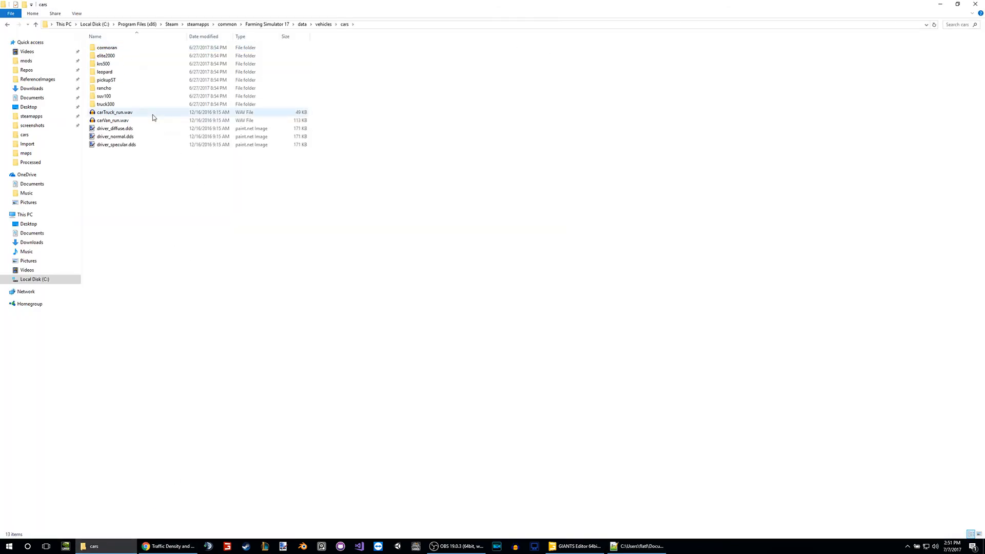
left_click(633, 545)
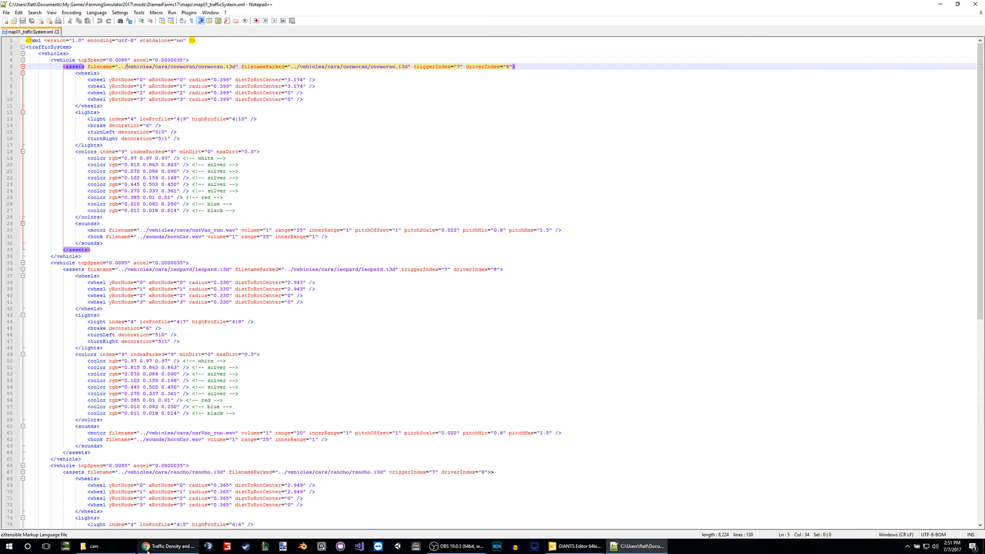
key("alt+Tab")
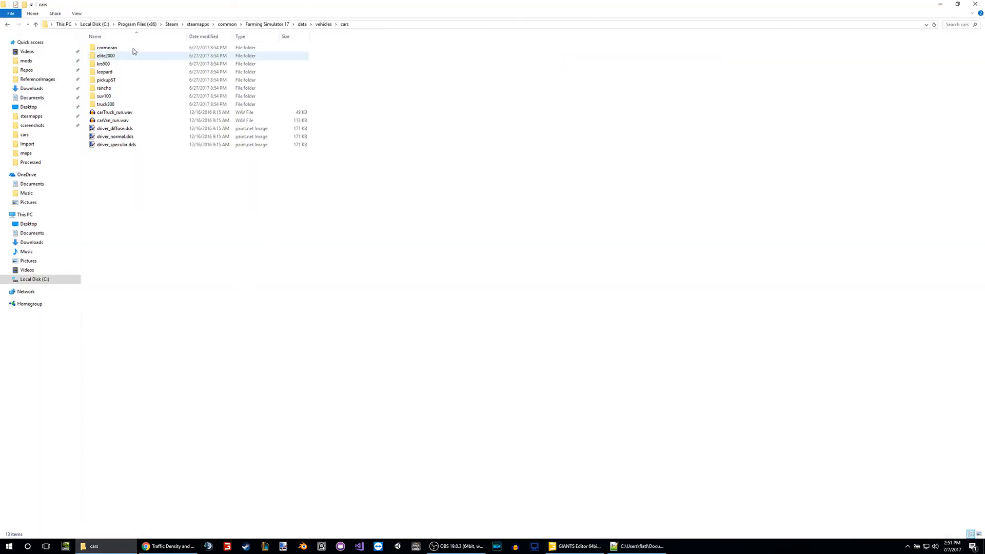
Copy the cars folder from the game's data/vehicles folder
left_click(323, 24)
right_click(116, 46)
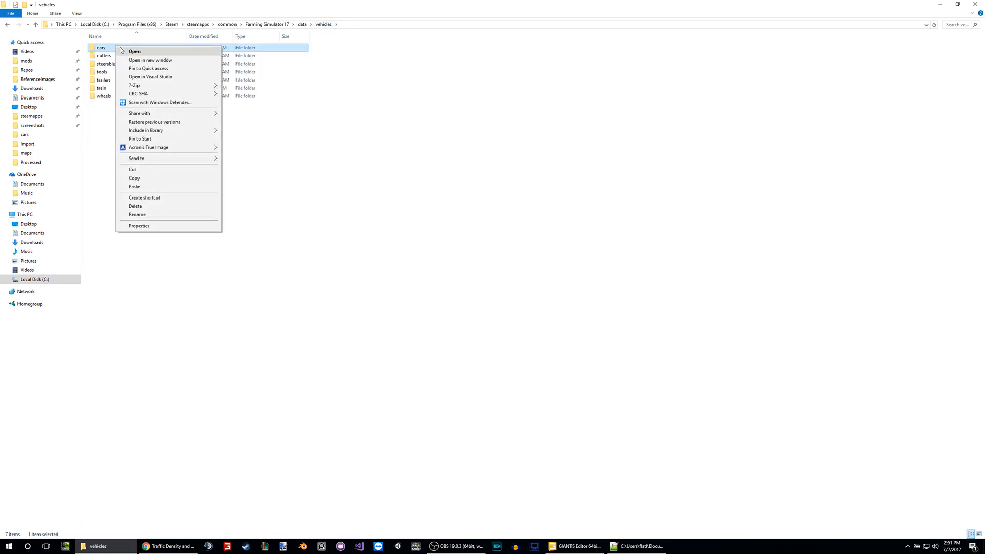
left_click(156, 179)
left_click(292, 116)
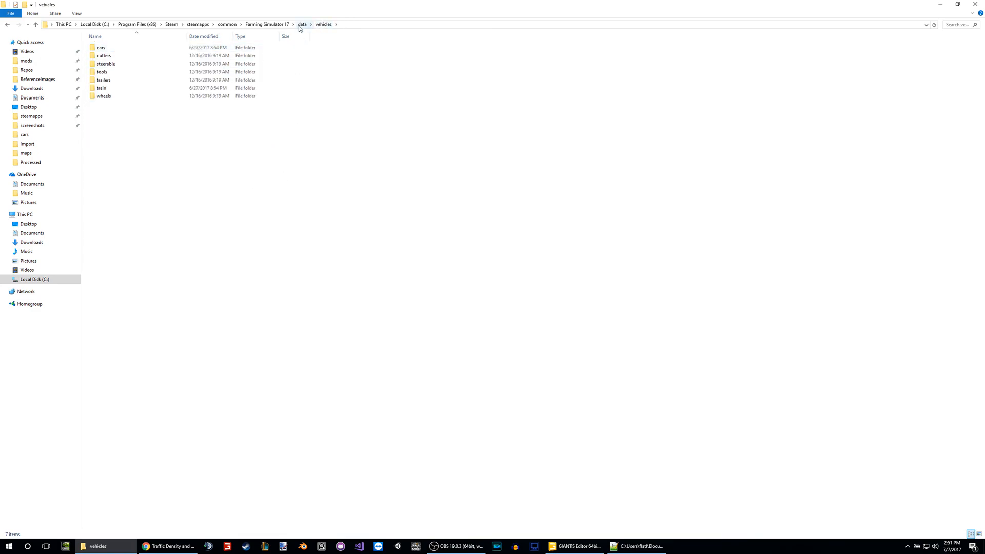
Locate the vehicles folder of the DiemerFarms17 mod as the paste destination for the cars folder
left_click(26, 60)
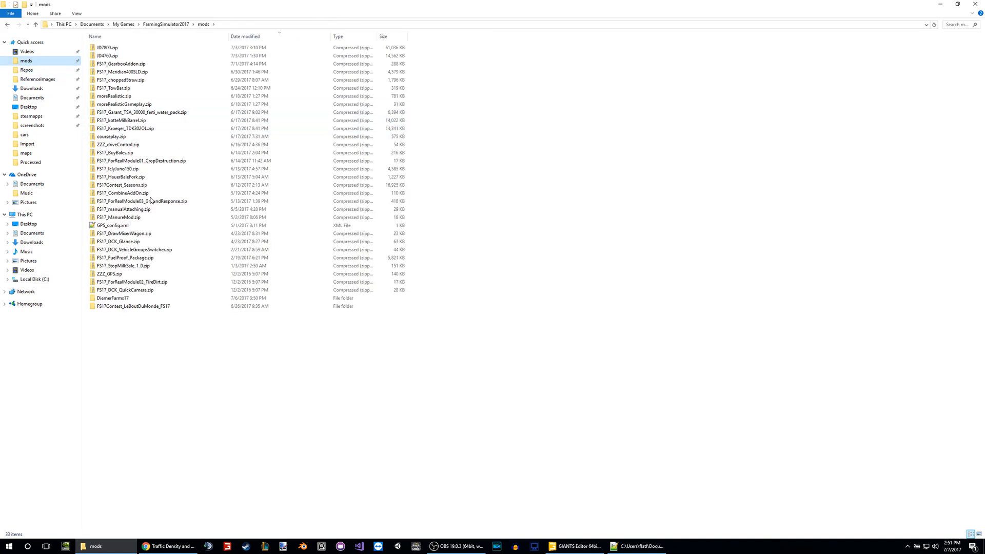
double_click(123, 302)
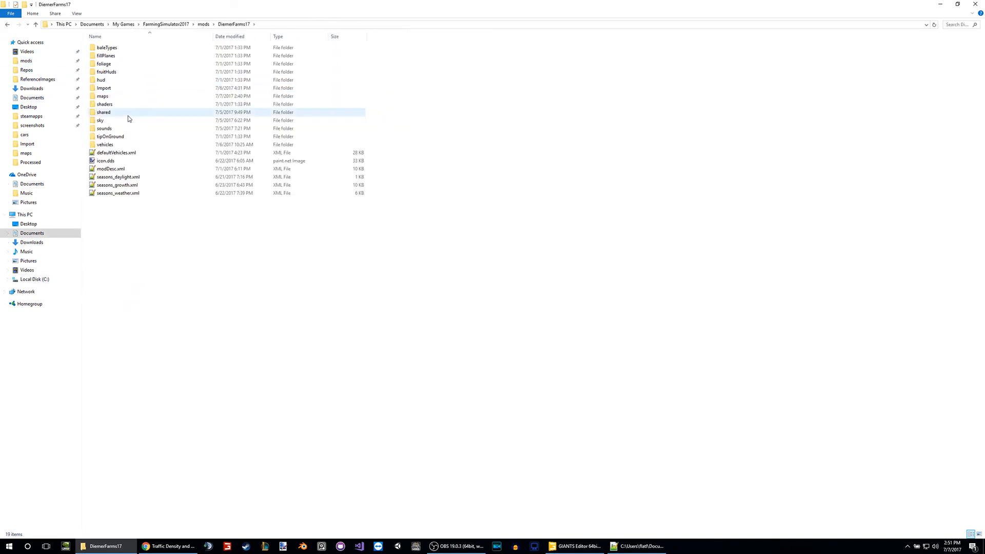
double_click(128, 144)
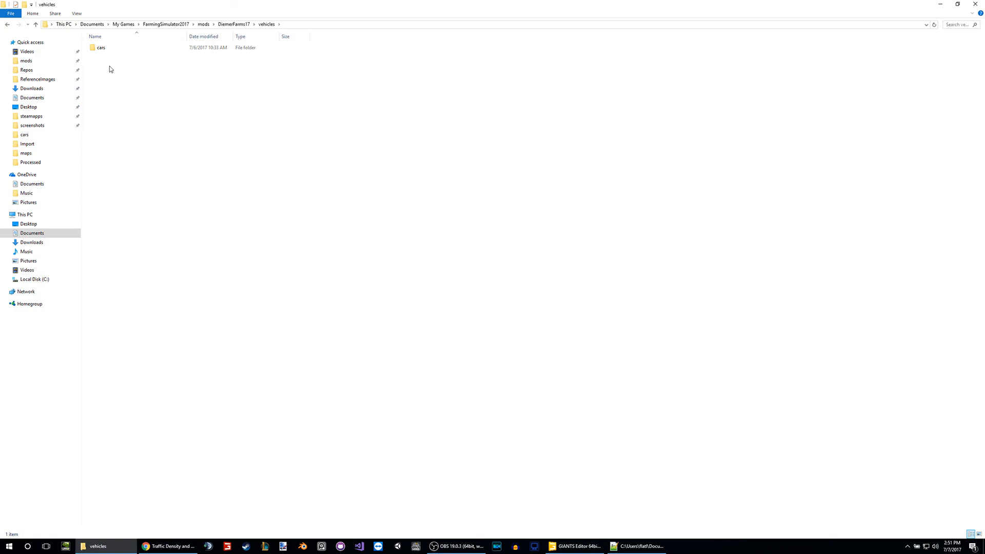
left_click(8, 24)
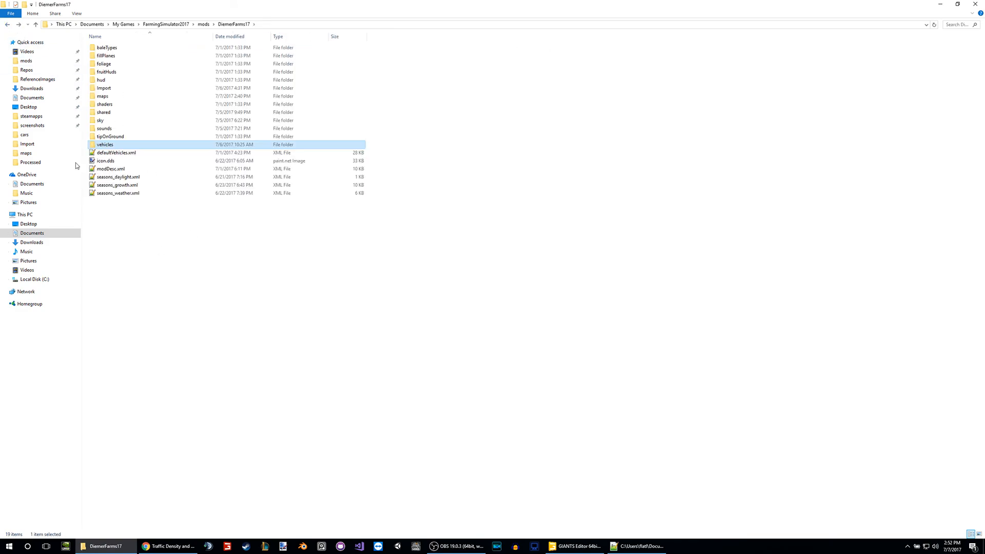
double_click(114, 145)
left_click(111, 49)
right_click(134, 106)
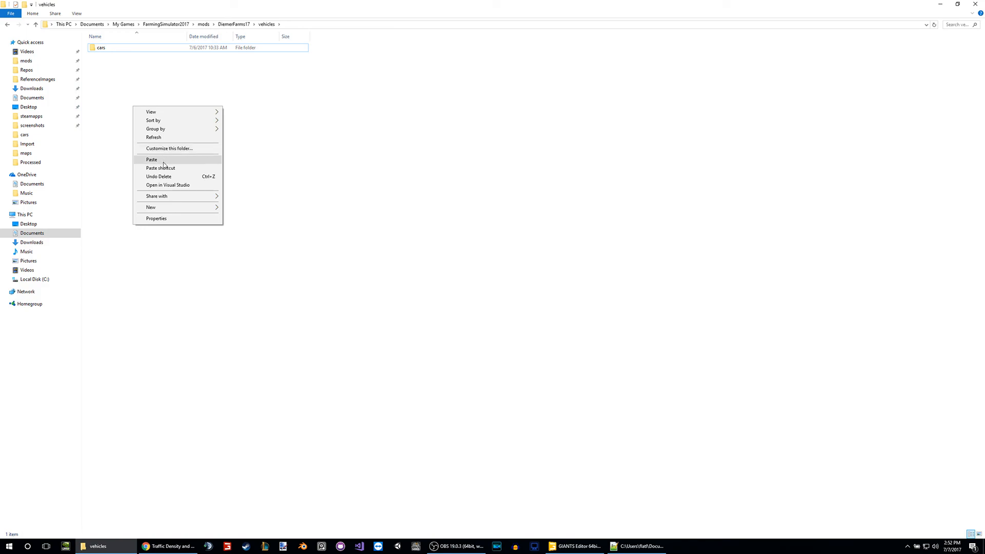
left_click(354, 162)
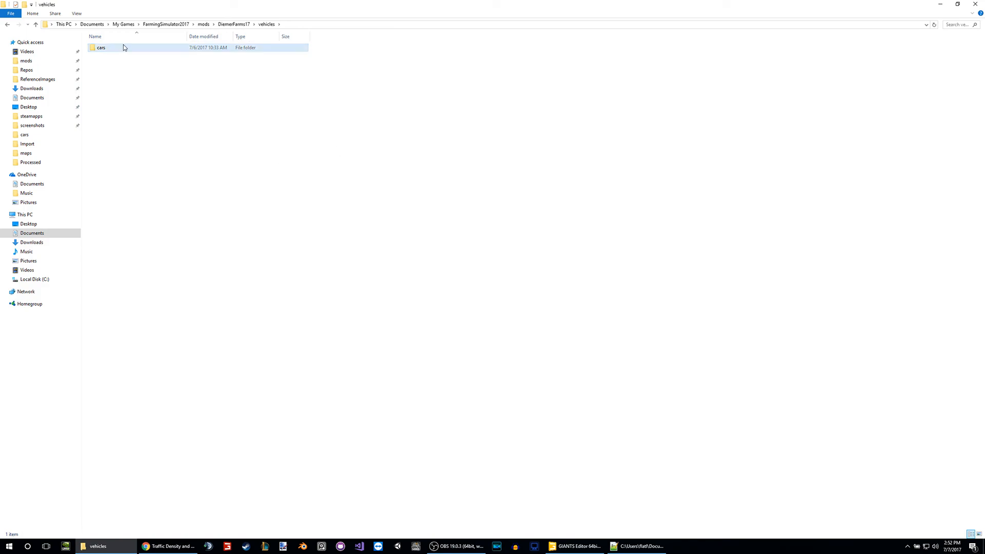
Open cormoran.i3d from the mod's vehicles/cars/cormoran folder in GIANTS Editor 7.1.0
double_click(123, 45)
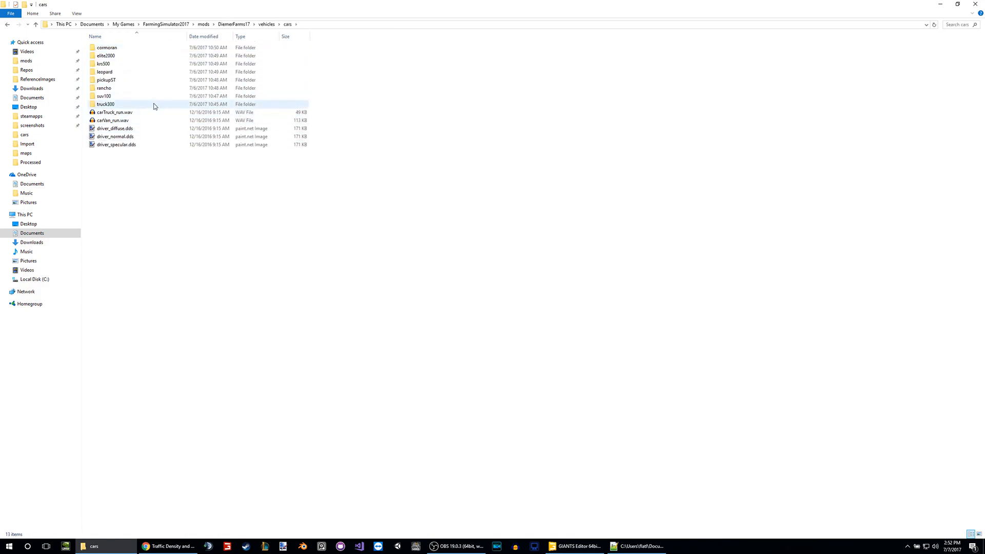
double_click(129, 48)
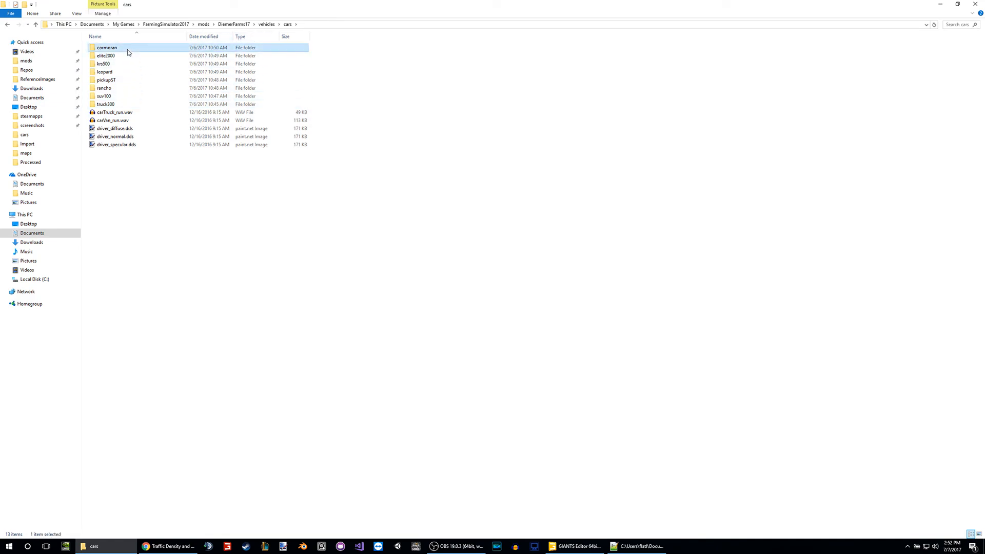
double_click(108, 53)
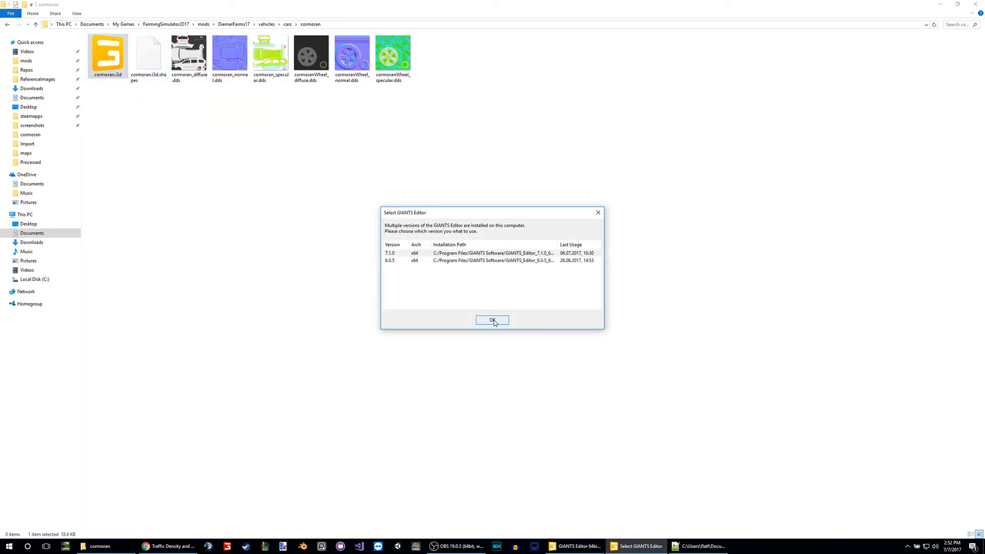
left_click(495, 322)
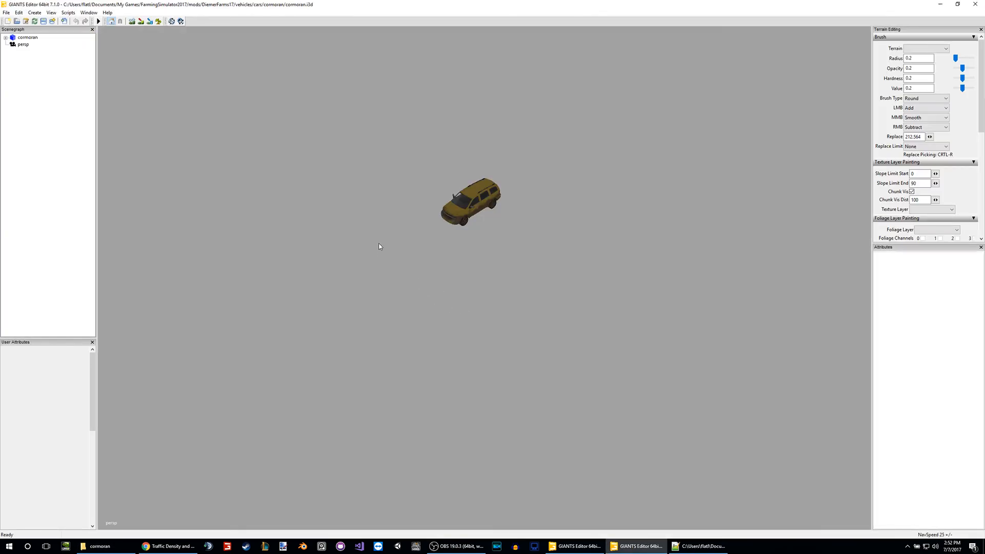
Adjust the length and position of the cormoran's trafficCollisionTrigger along Z to about scale 3.523 and translate 12.093
left_click(405, 235)
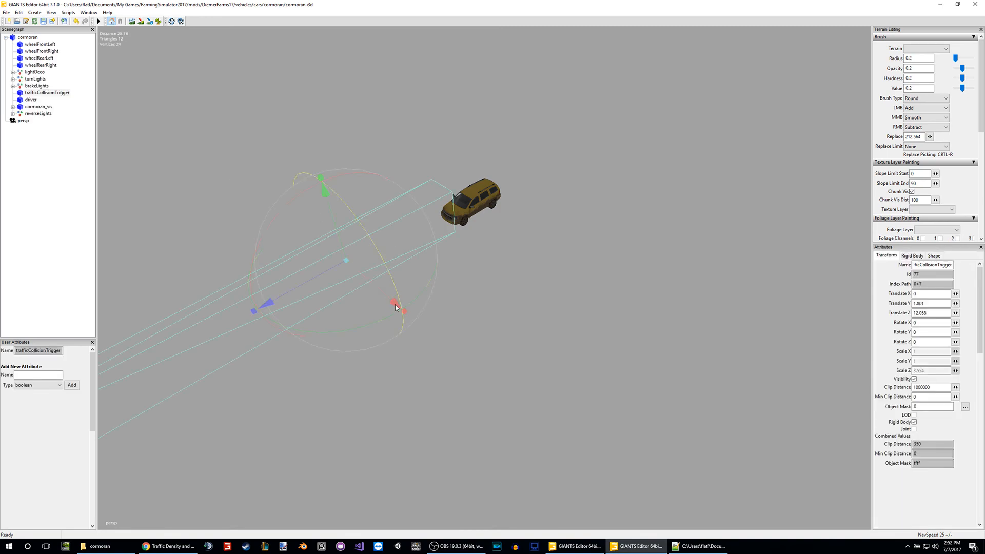
middle_click_drag(339, 294, 307, 274)
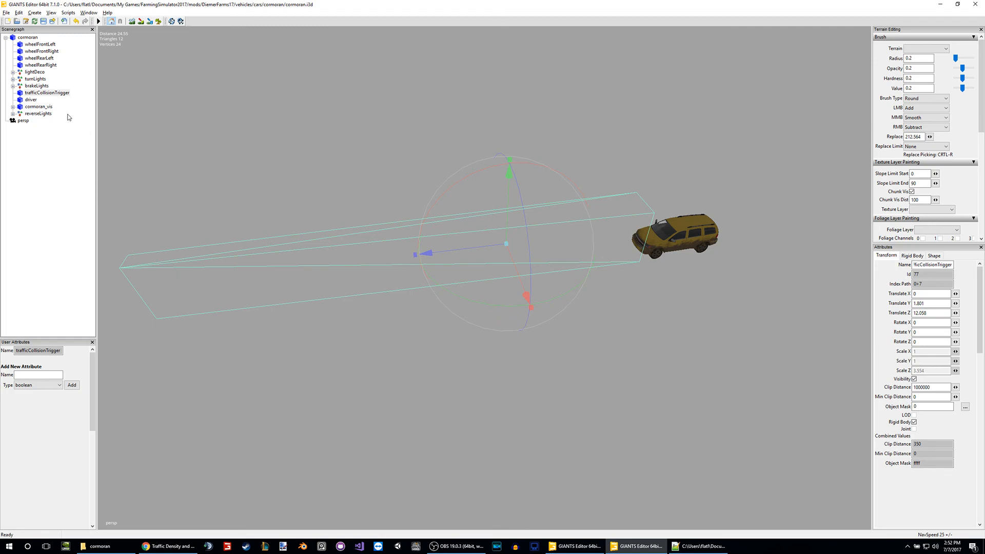
left_click(53, 93)
left_click_drag(415, 254, 468, 251)
left_click_drag(327, 247, 288, 248)
left_click_drag(358, 246, 280, 252)
middle_click_drag(443, 281, 372, 295)
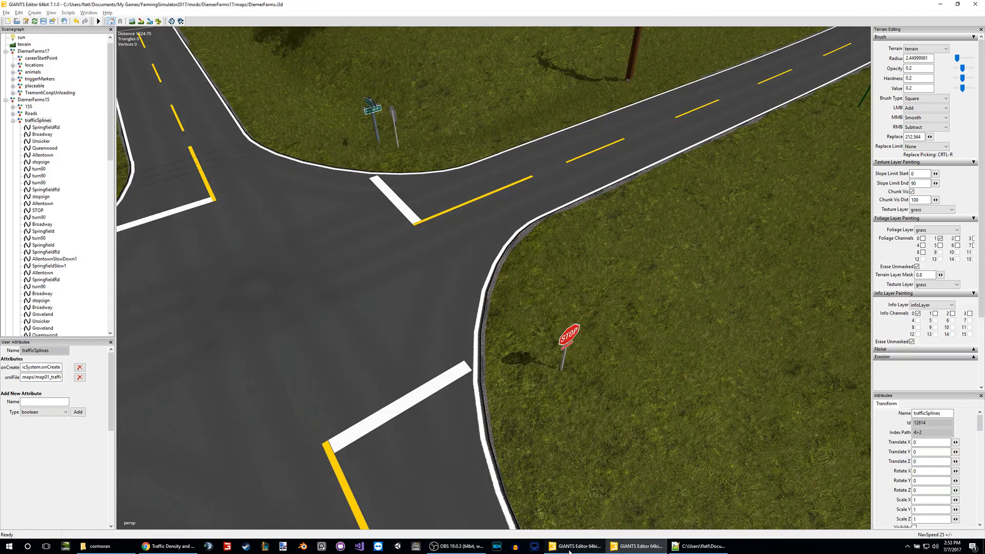
Switch between the cormoran and DiemerFarms.i3d editor windows to relate the collision trigger's reach to the stop-sign intersection
left_click(575, 546)
mouse_move(519, 332)
left_mouse_down("alt")
mouse_move(487, 314)
mouse_move(515, 324)
left_mouse_up("alt")
left_click(625, 542)
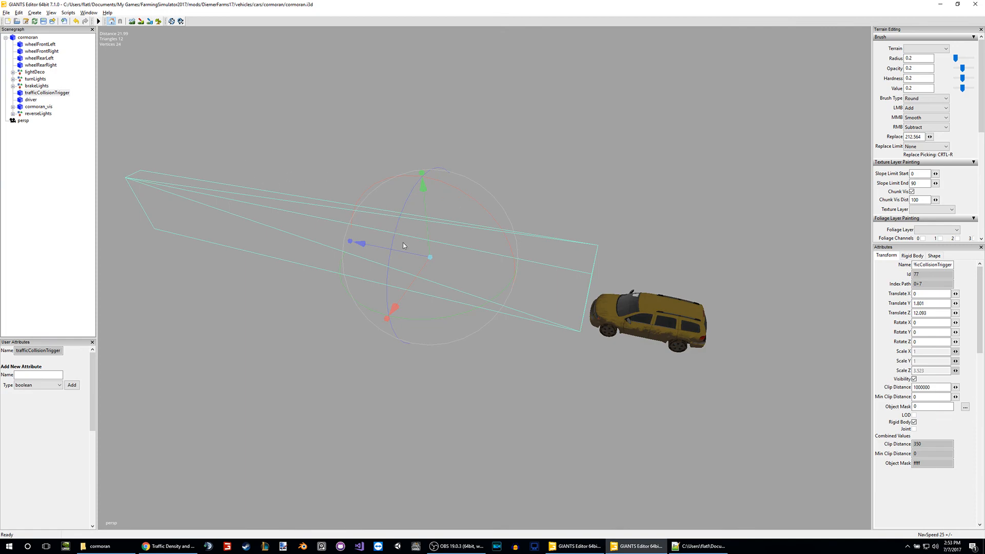
left_click(589, 545)
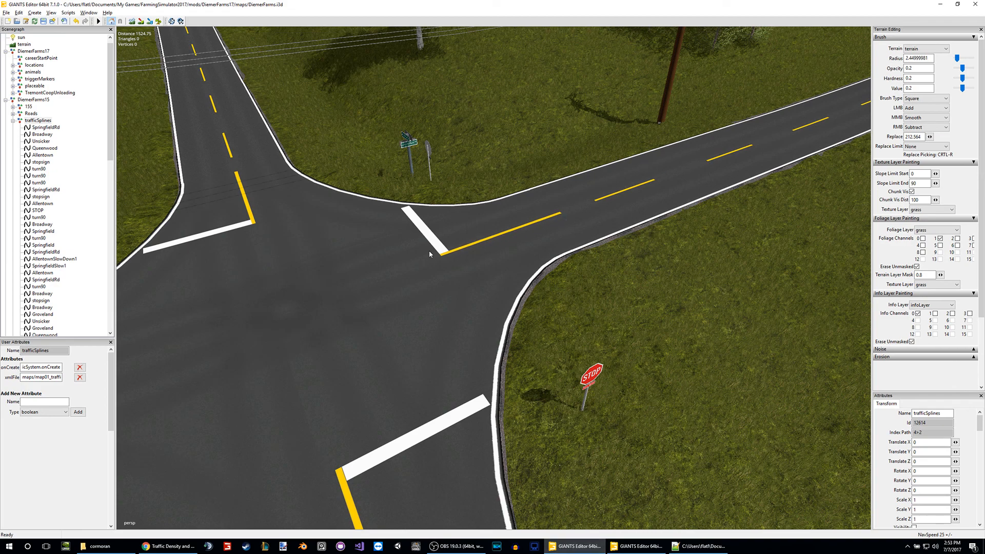
middle_click_drag(429, 250, 451, 247, "alt")
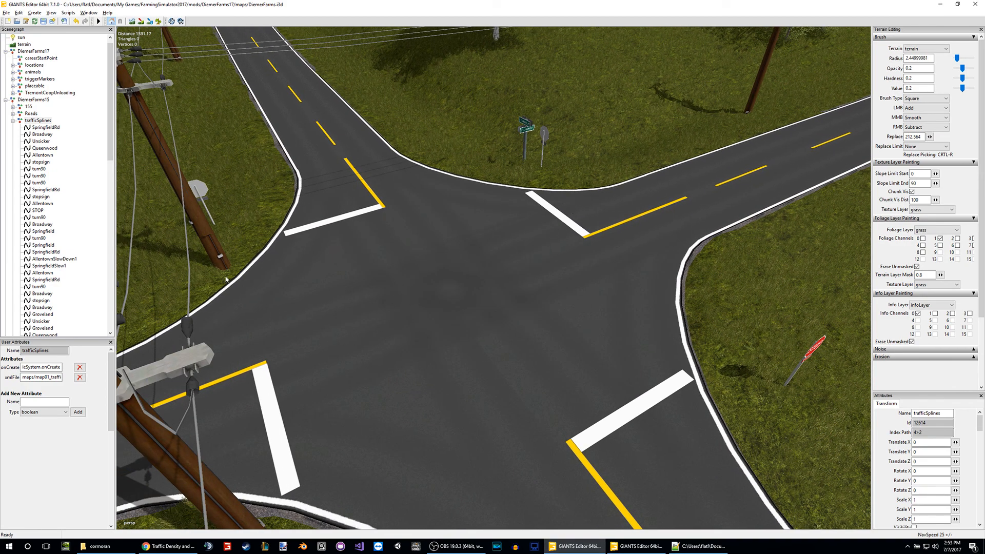
middle_click_drag(392, 308, 380, 297, "alt")
scroll(380, 297, "up", 3)
middle_click_drag(367, 349, 429, 385, "alt")
middle_click_drag(328, 321, 335, 343, "alt")
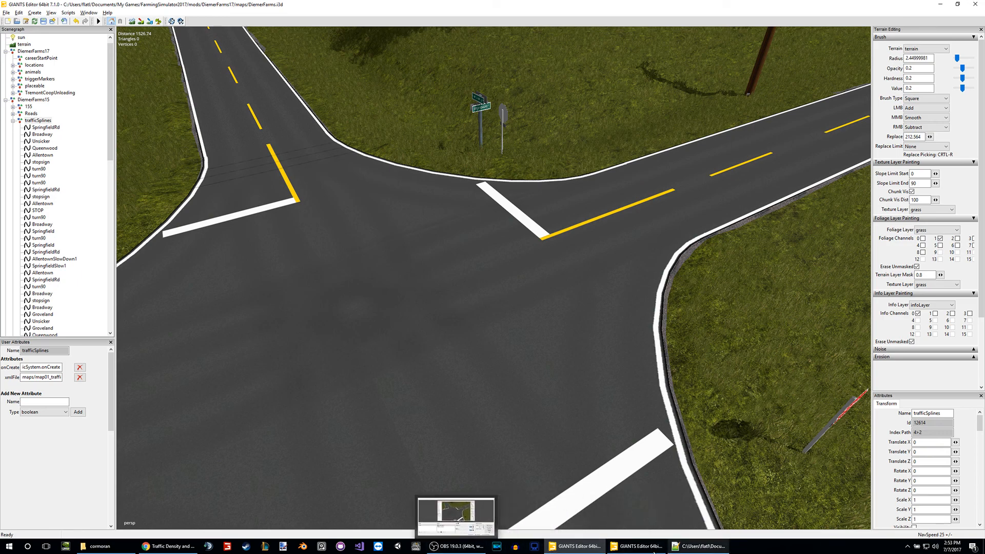
Check the cormoran's collision trigger again and examine the stop line and Broadway street sign at the map's intersection
left_click(638, 546)
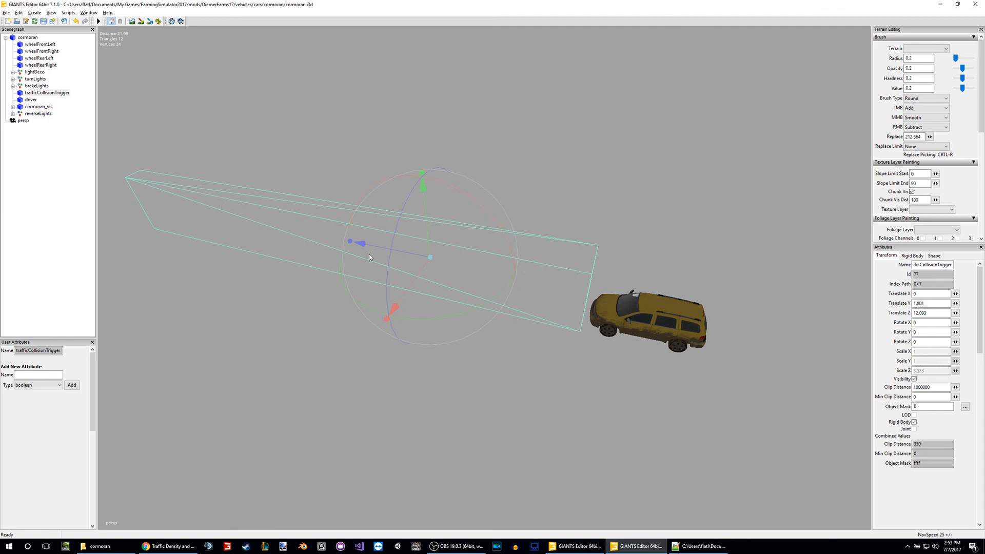
left_click(569, 550)
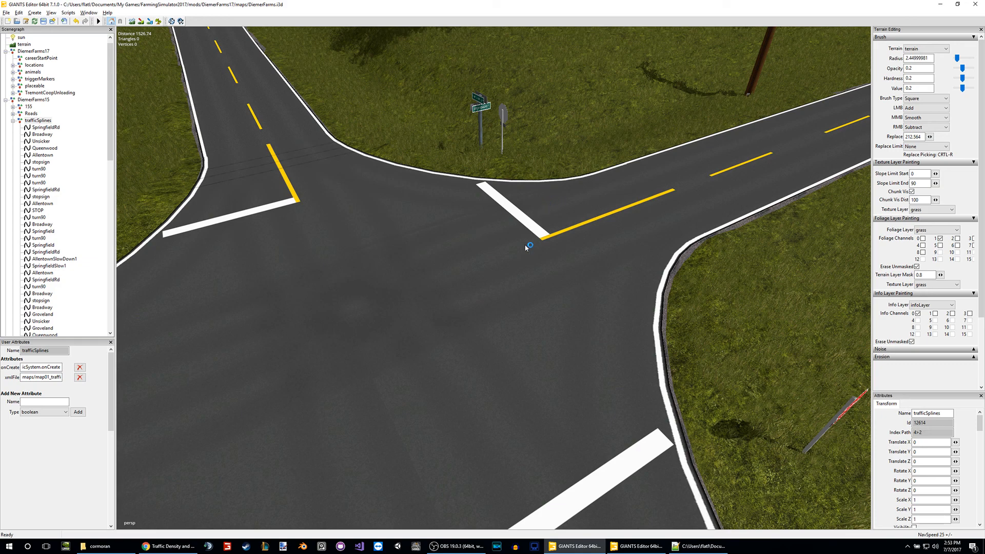
mouse_move(629, 546)
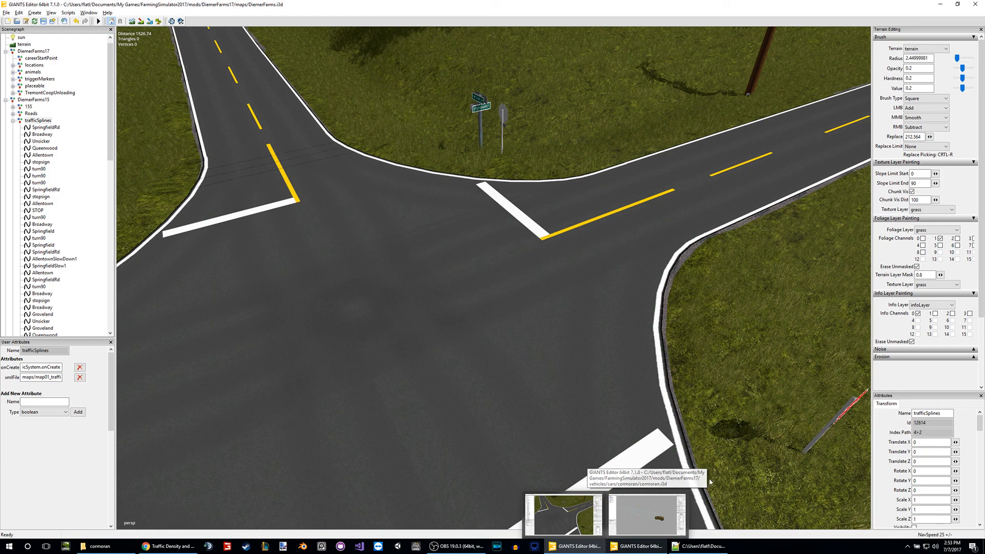
left_click_drag(609, 176, 629, 172, "alt")
scroll(618, 168, "up", 3)
scroll(629, 172, "up", 3)
scroll(630, 173, "up", 3)
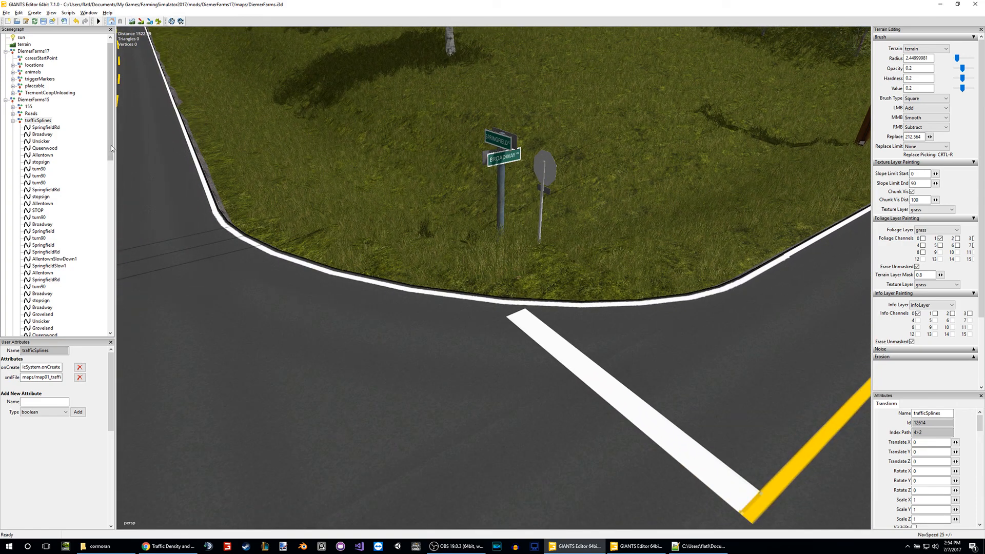
middle_click_drag(266, 273, 299, 273, "alt")
scroll(299, 273, "down", 3)
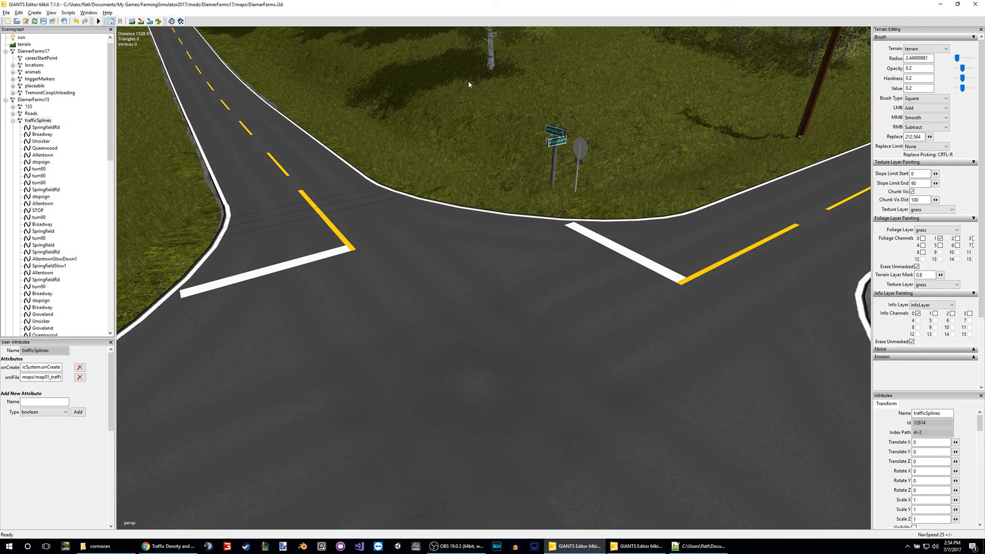
Relocate the birch_stage3 tree behind the street sign onto the road surface of the intersection
left_click(487, 59)
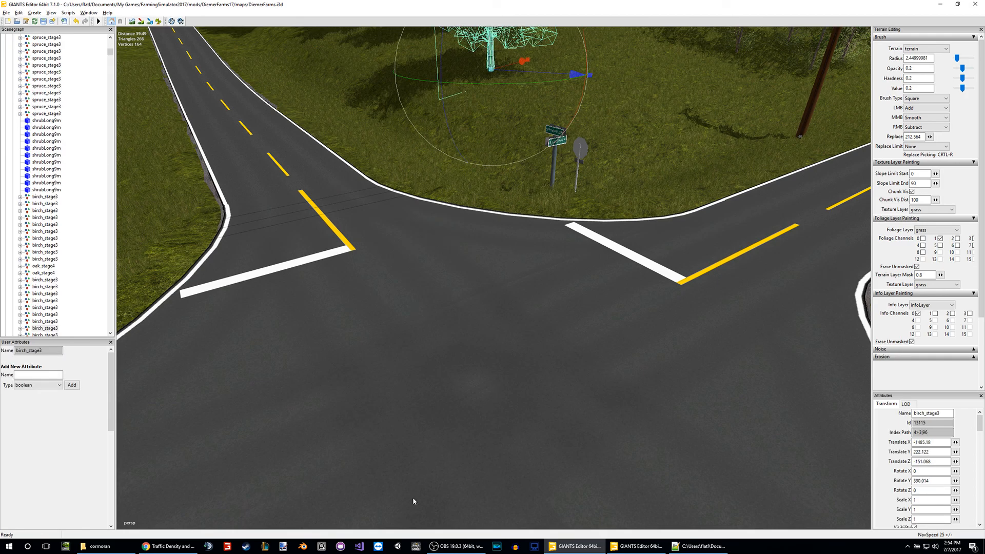
key("f")
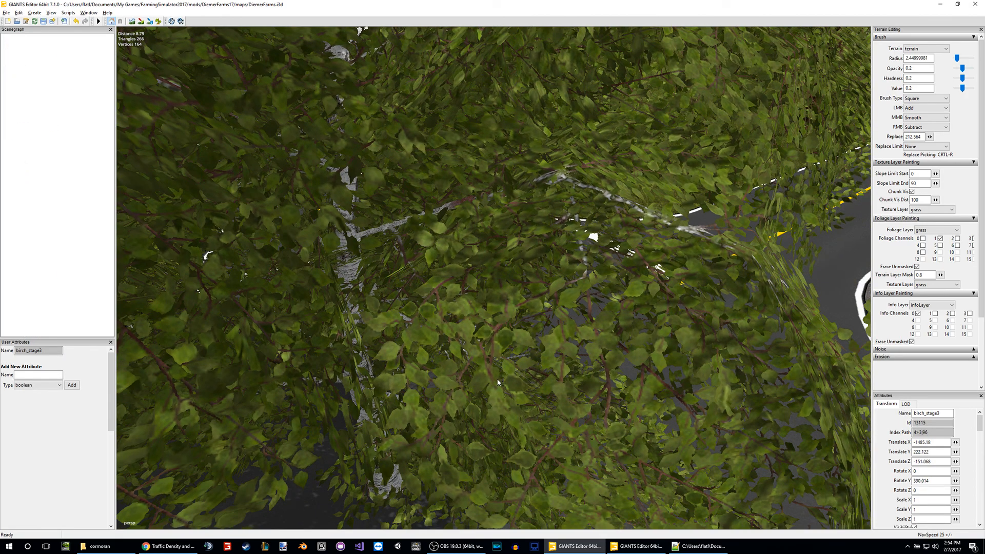
left_click_drag(497, 382, 374, 374, "alt")
scroll(492, 370, "up", 2)
middle_click_drag(374, 374, 554, 366, "alt")
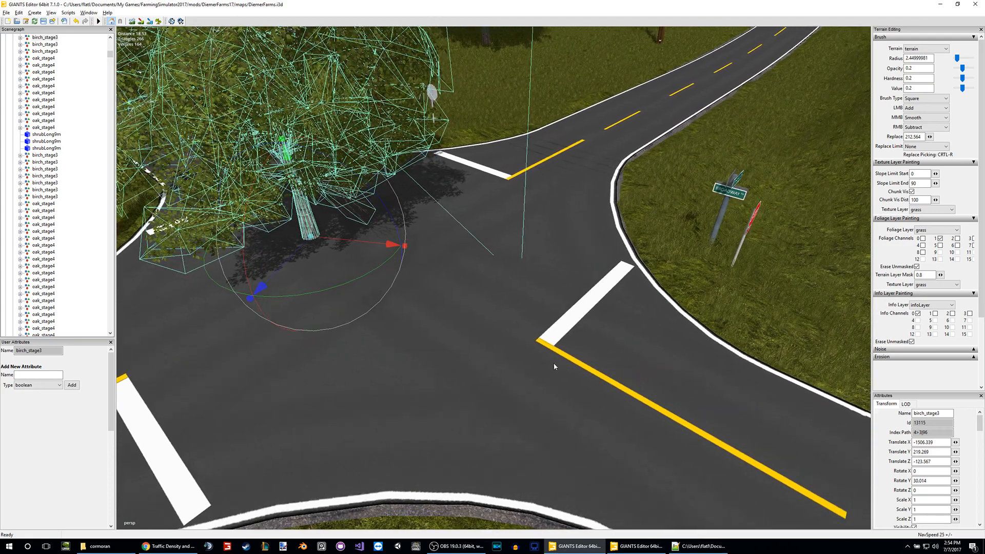
Shift the birch_stage3 tree across the intersection to about Translate X -1505.14 and Translate Z -131.412
left_click_drag(288, 260, 403, 215)
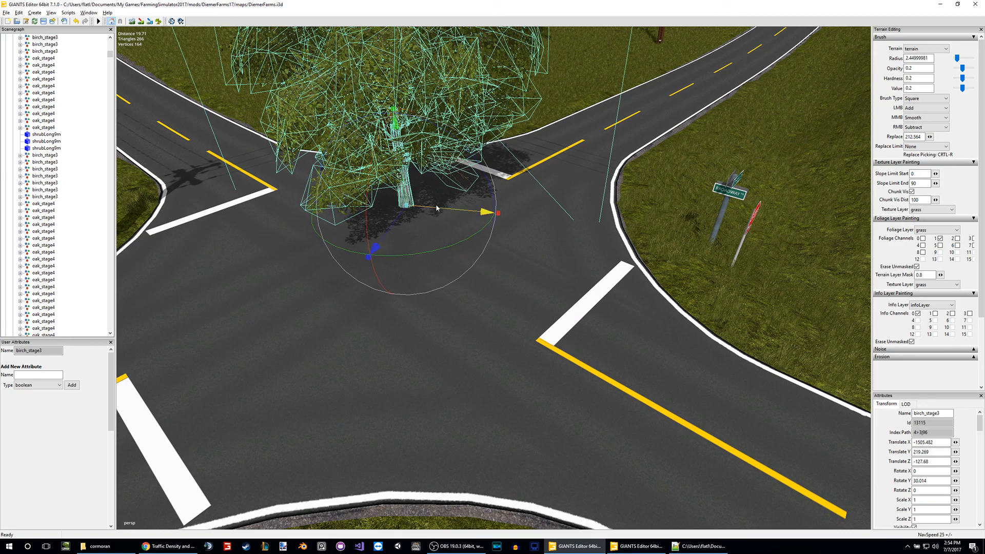
left_click_drag(437, 208, 477, 191)
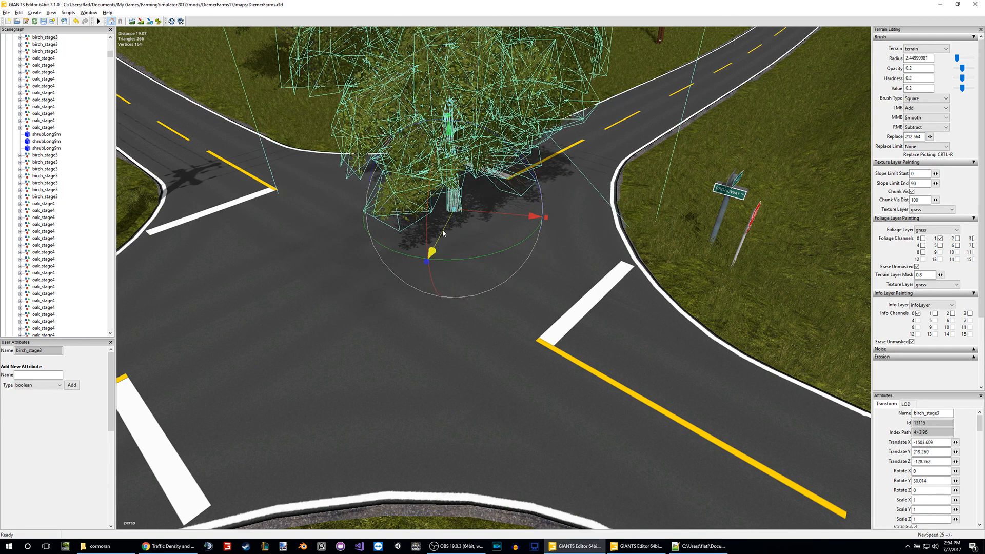
left_click_drag(446, 231, 758, 363)
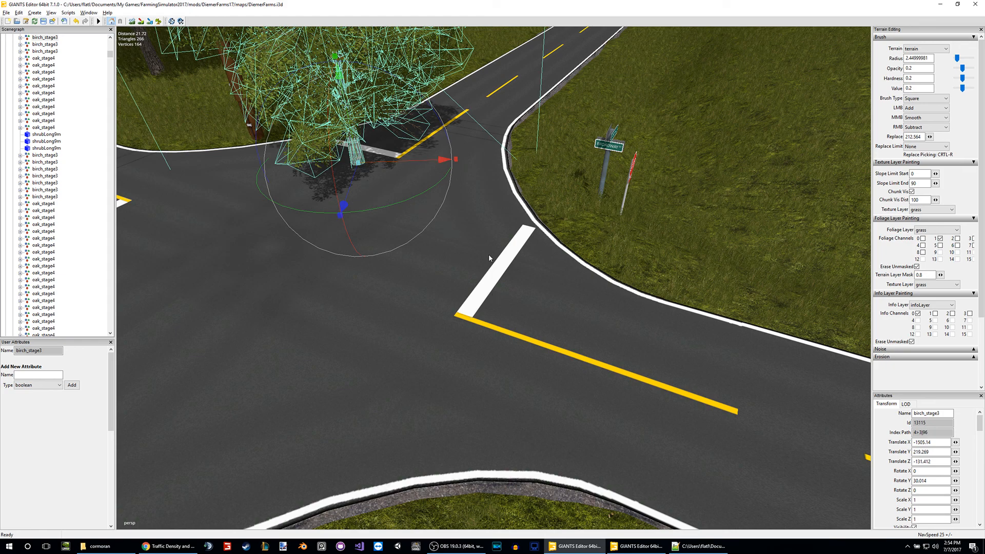
Delete the birch_stage3 tree standing on the road surface of the intersection
scroll(464, 282, "up", 5)
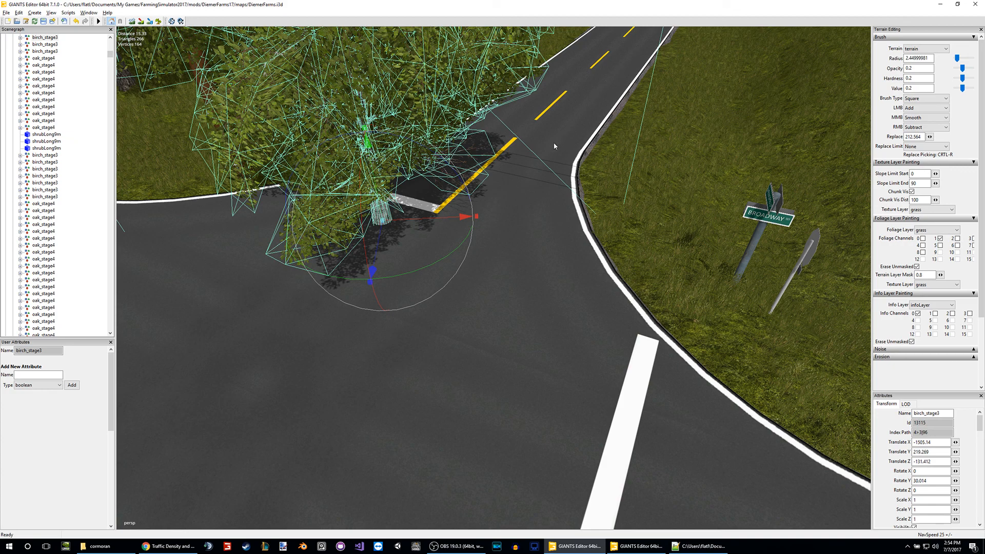
key("Delete")
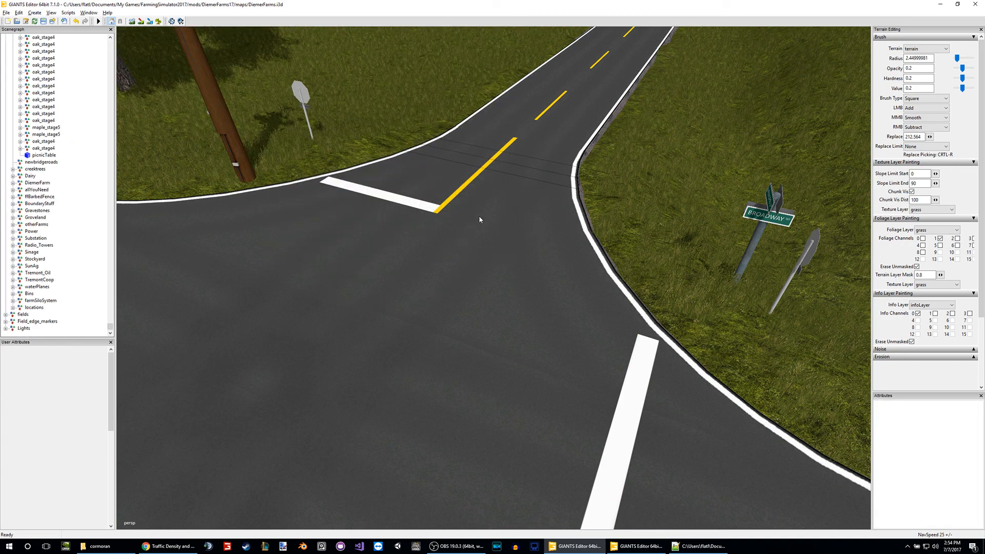
Examine the intersection's stop lines, stop signs and corner street signs from each approach, both close up and from farther back
left_click_drag(505, 279, 518, 284, "alt")
middle_click_drag(518, 285, 505, 309, "alt")
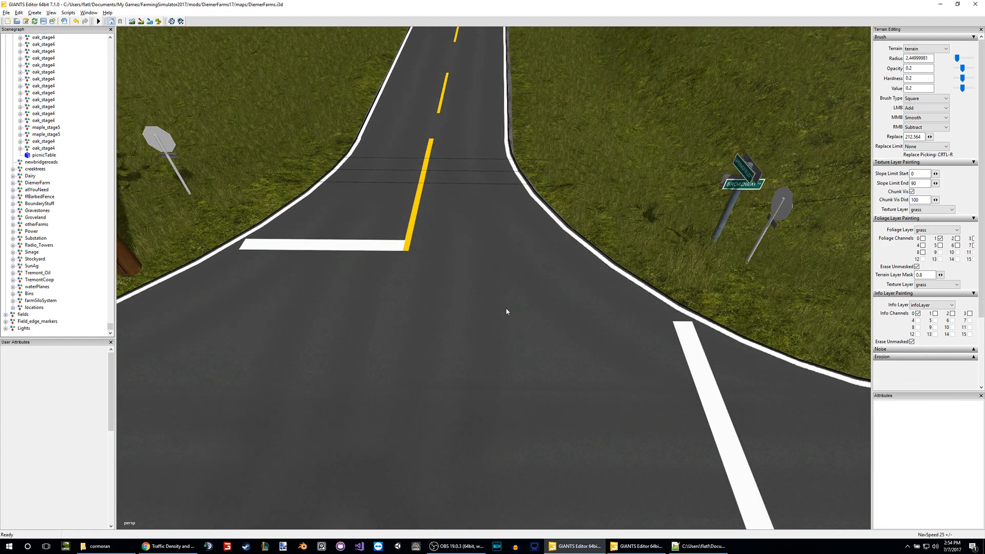
scroll(393, 191, "up", 3)
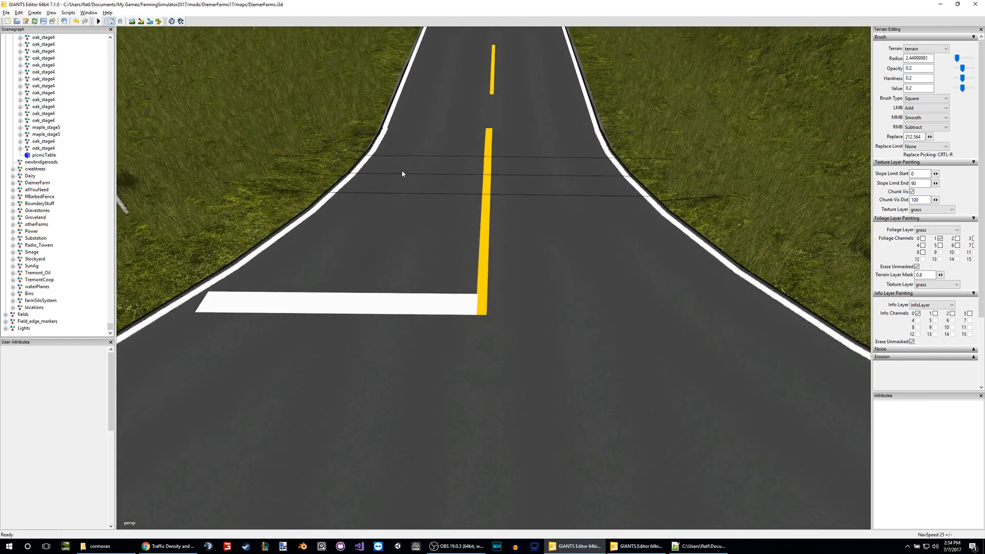
scroll(434, 171, "down", 5)
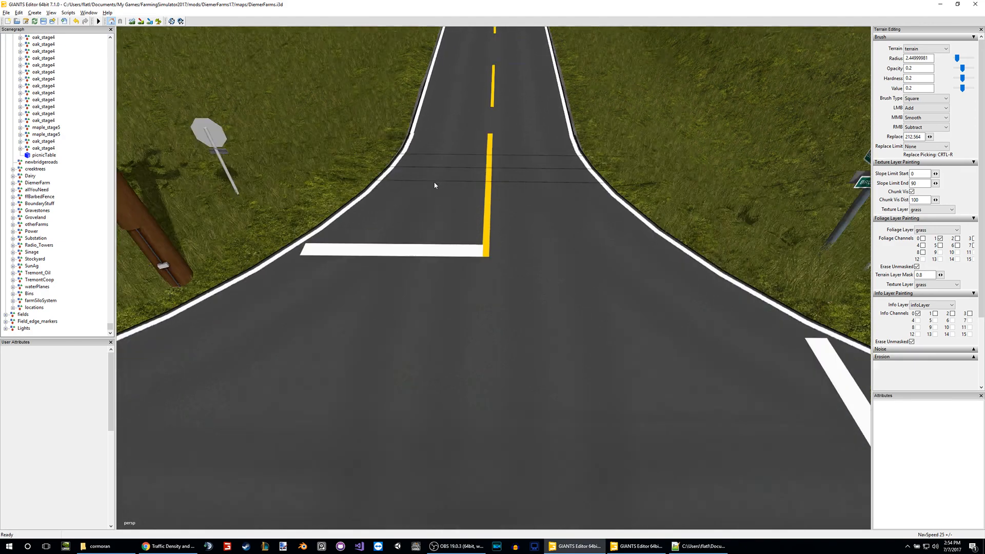
scroll(559, 365, "down", 4)
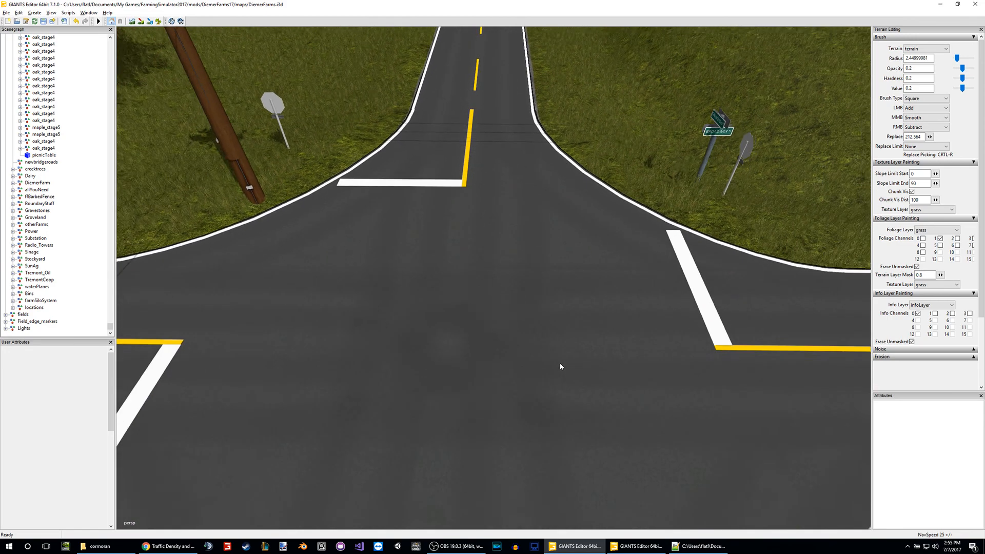
scroll(395, 310, "up", 5)
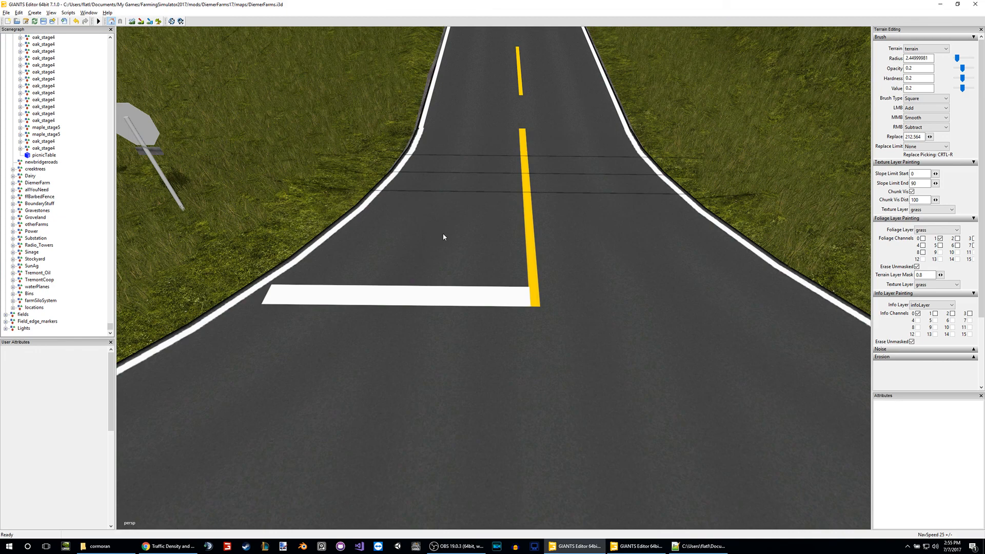
left_click_drag(442, 233, 517, 232, "alt")
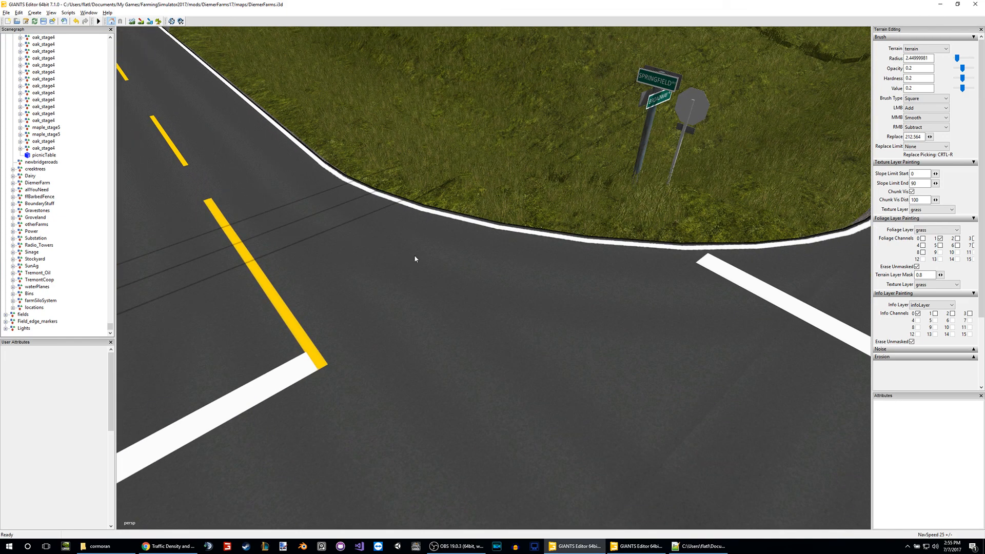
scroll(583, 259, "down", 5)
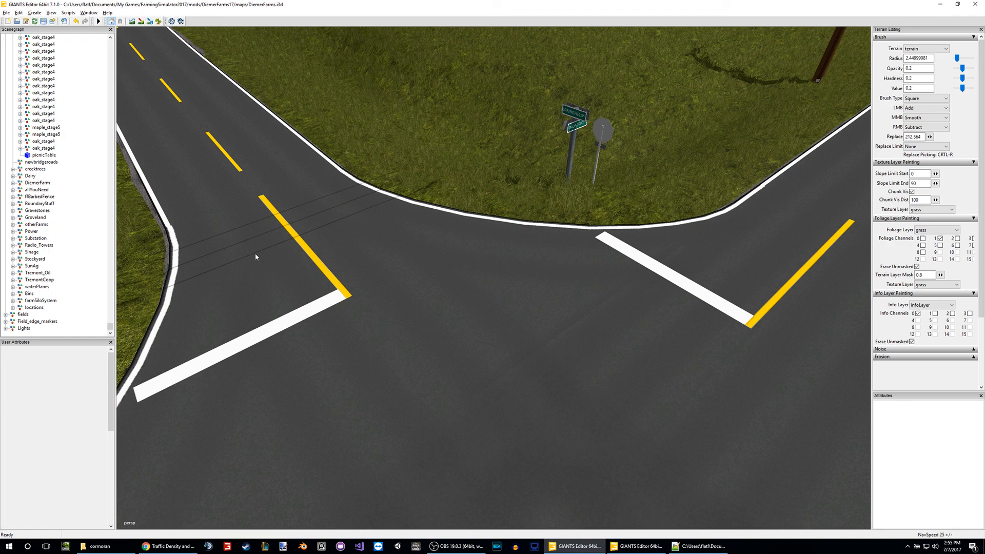
Switch to map01_trafficSystem.xml in Notepad++ and highlight the cormoran vehicle's accel value, including its last digits
left_click(699, 546)
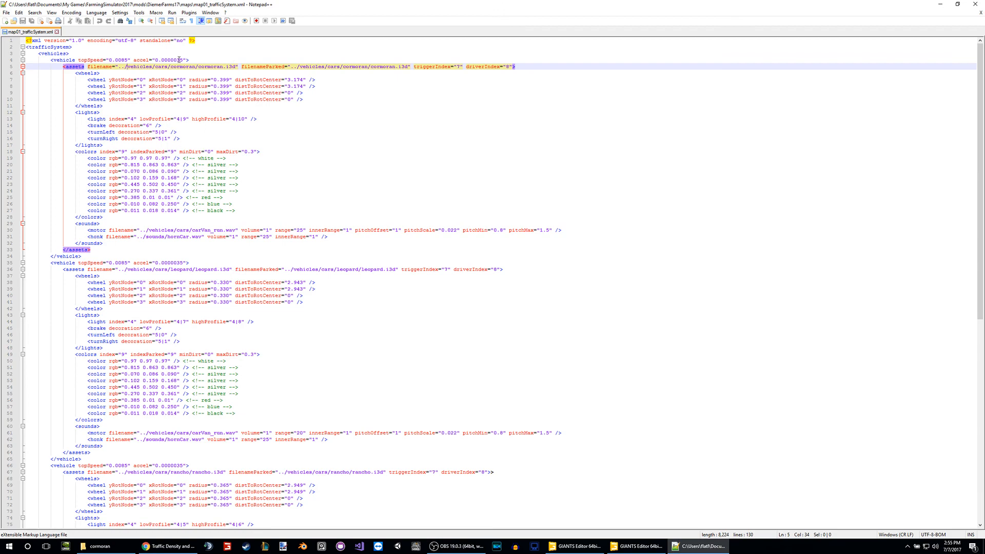
left_click_drag(155, 60, 183, 60)
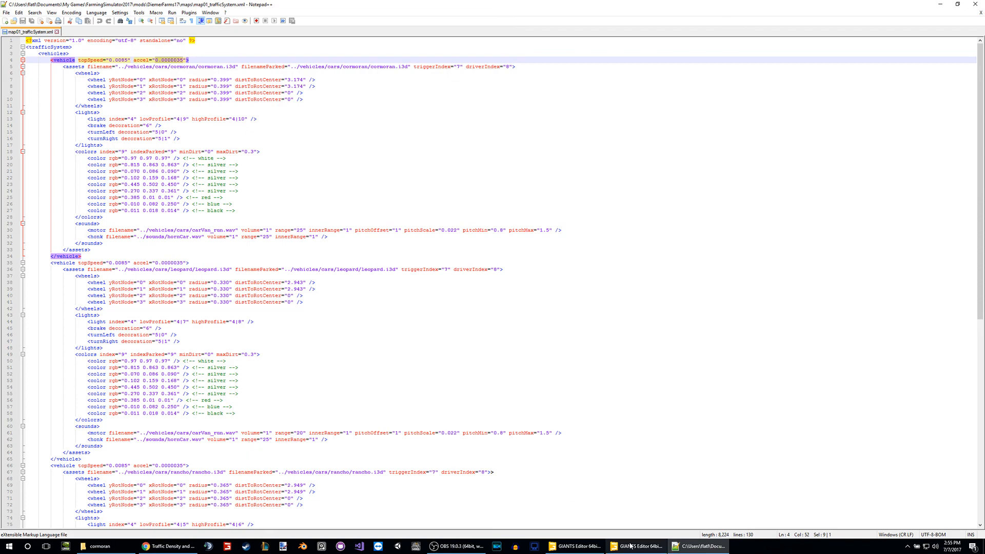
mouse_move(630, 547)
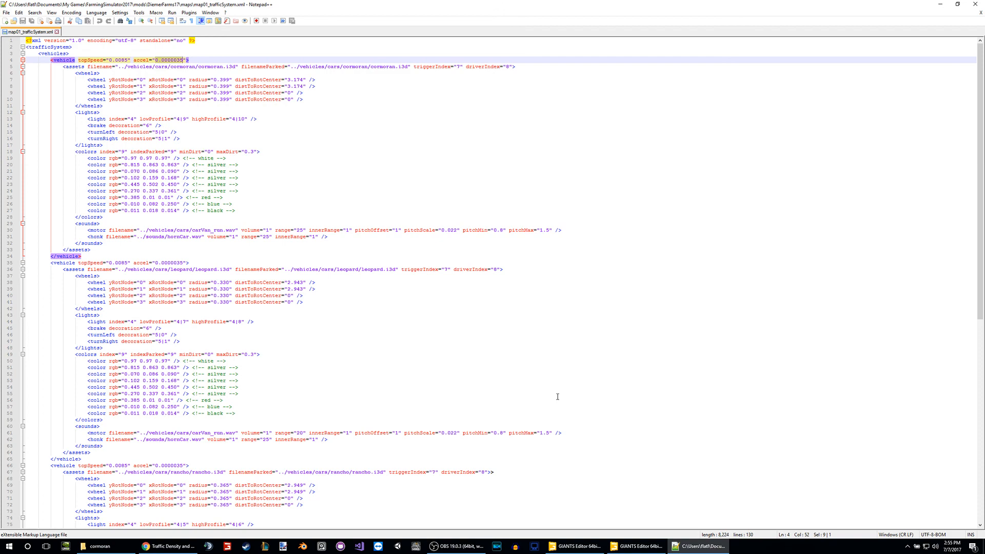
left_click(190, 60)
left_click_drag(174, 60, 183, 60)
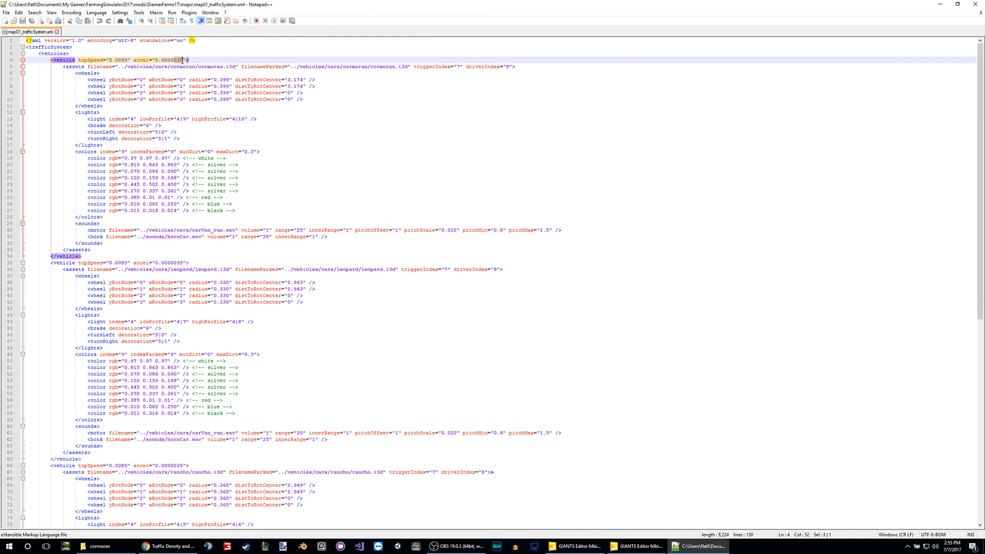